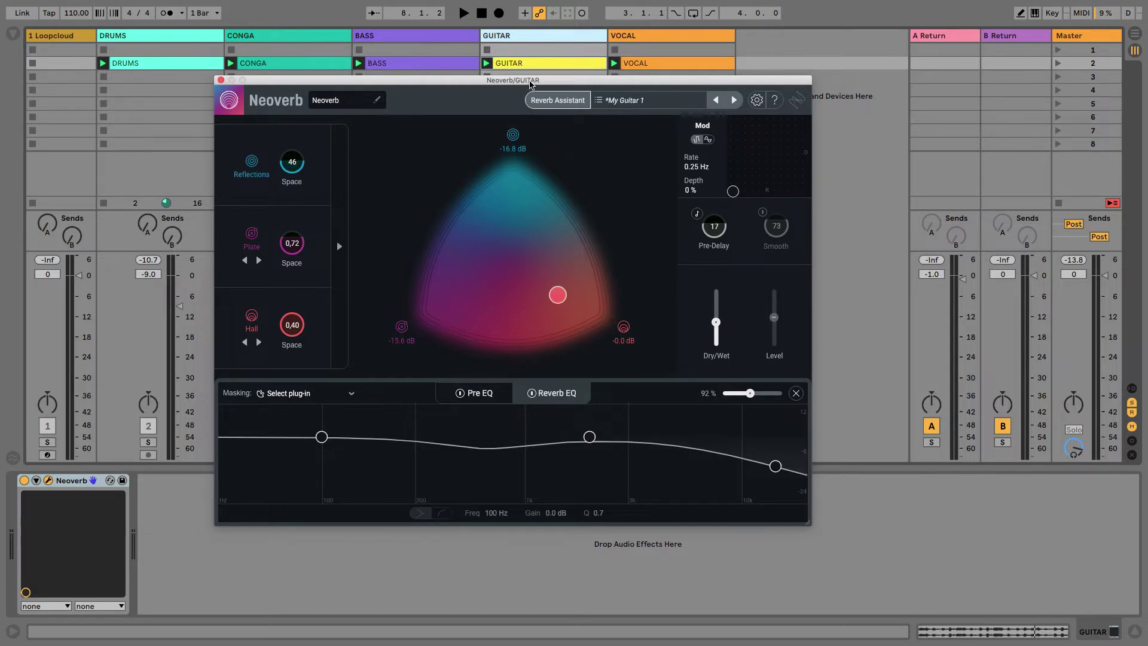
# Reposition the Neoverb plug-in window on the screen.
pyautogui.moveTo(530, 84); pyautogui.dragTo(529, 85)
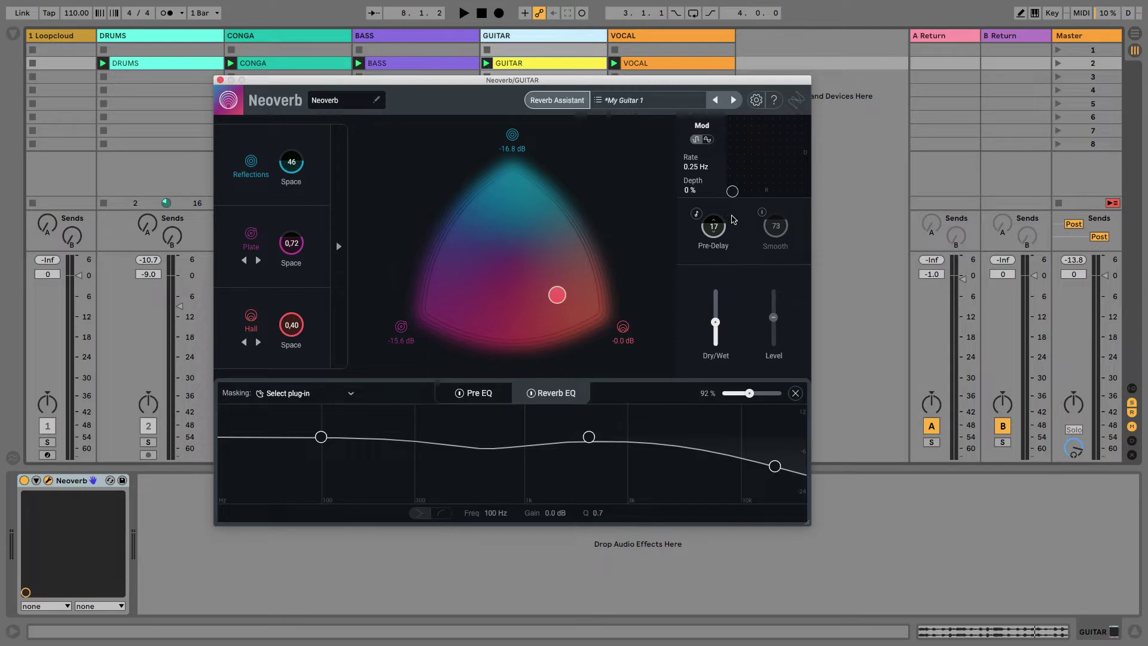
pyautogui.moveTo(553, 79); pyautogui.dragTo(552, 80)
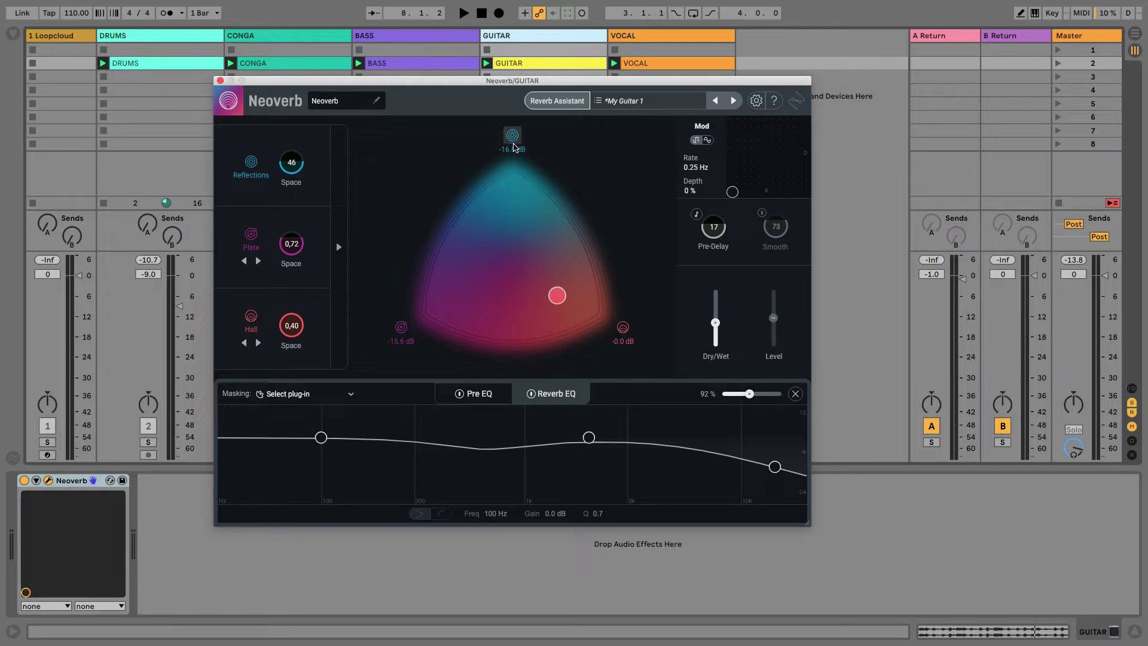
pyautogui.moveTo(504, 82); pyautogui.dragTo(506, 91)
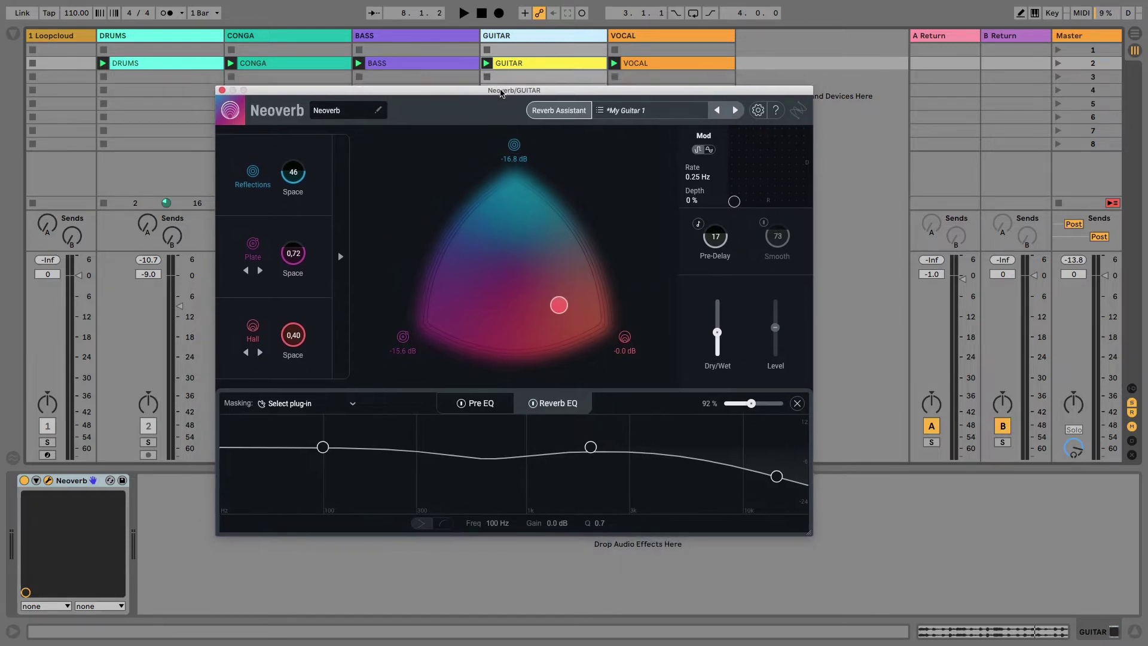
pyautogui.click(518, 37)
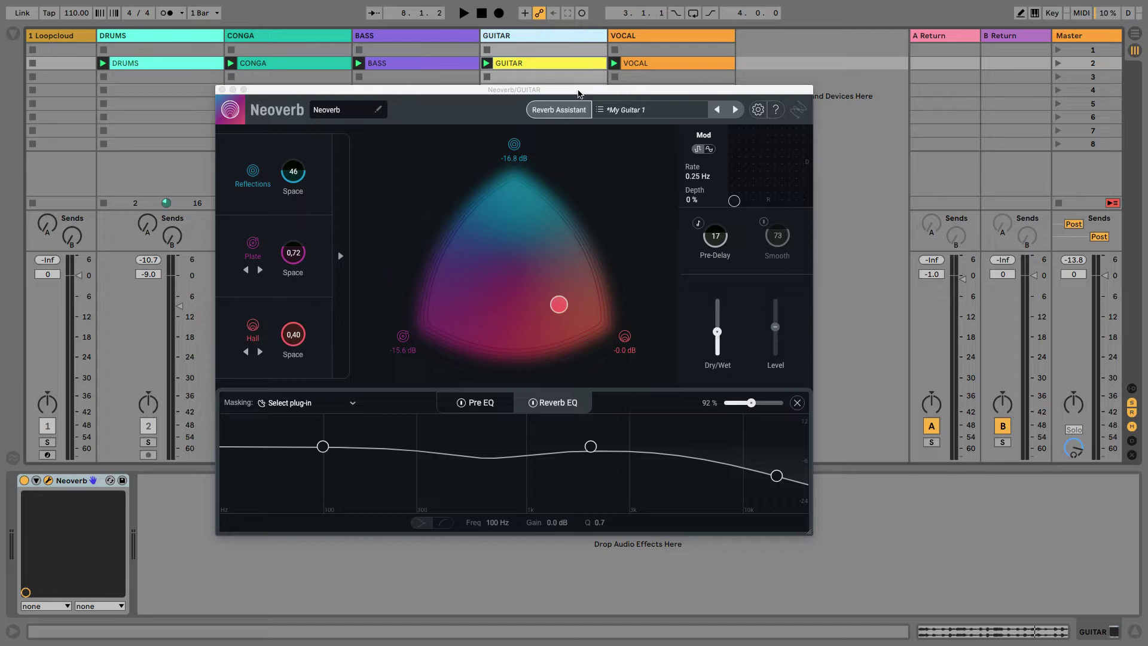
pyautogui.moveTo(538, 89)
pyautogui.mouseDown()
pyautogui.moveTo(549, 99)
pyautogui.moveTo(522, 82)
pyautogui.mouseUp()
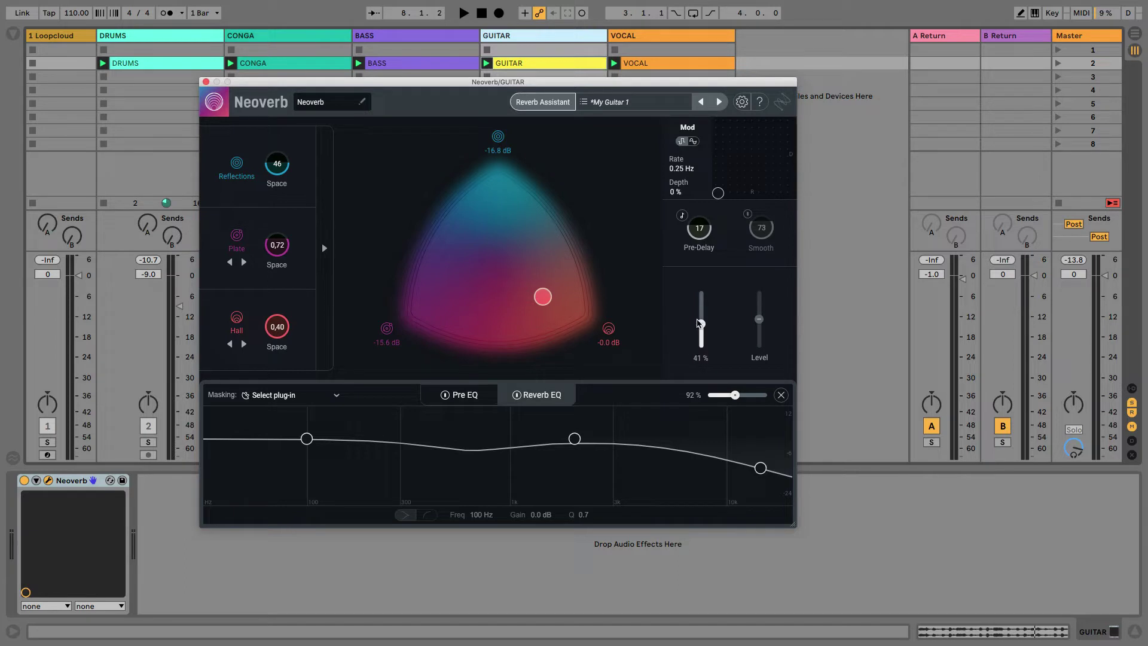
# Push Neoverb's Dry/Wet to 100% wet and start the song playing.
pyautogui.moveTo(702, 324); pyautogui.dragTo(700, 361)
pyautogui.moveTo(700, 348); pyautogui.dragTo(700, 295)
pyautogui.moveTo(701, 293)
pyautogui.mouseDown()
pyautogui.moveTo(701, 348)
pyautogui.moveTo(701, 290)
pyautogui.mouseUp()
pyautogui.press('space')
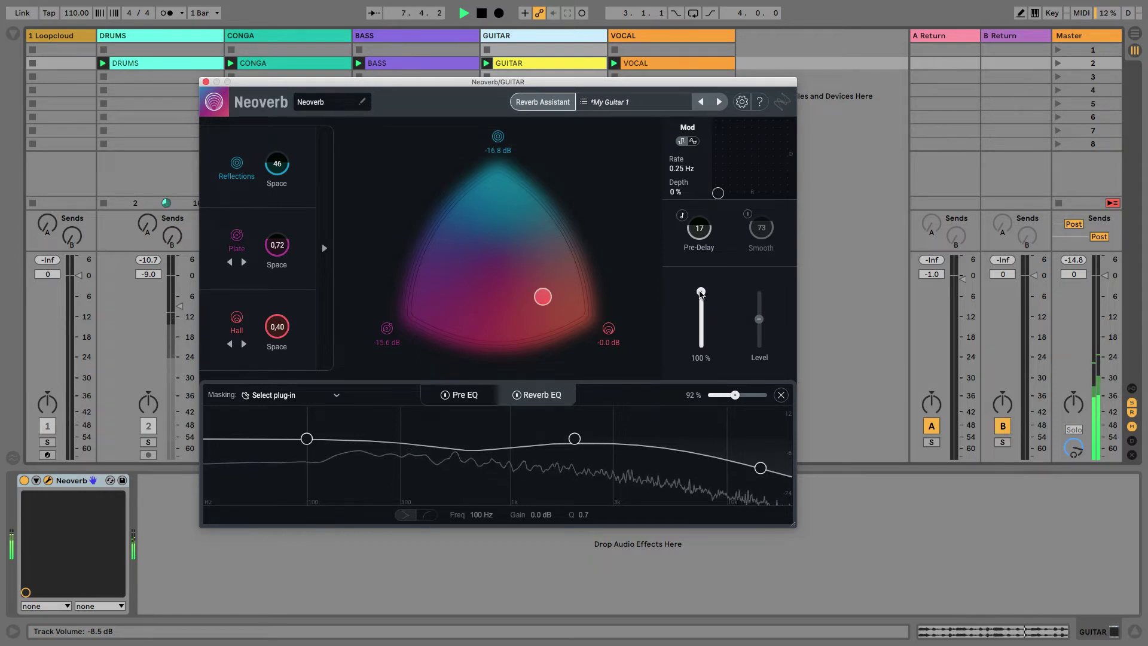
# Drop Dry/Wet to 0%, stop playback, and settle the mix at about 26%.
pyautogui.moveTo(703, 297); pyautogui.dragTo(705, 349)
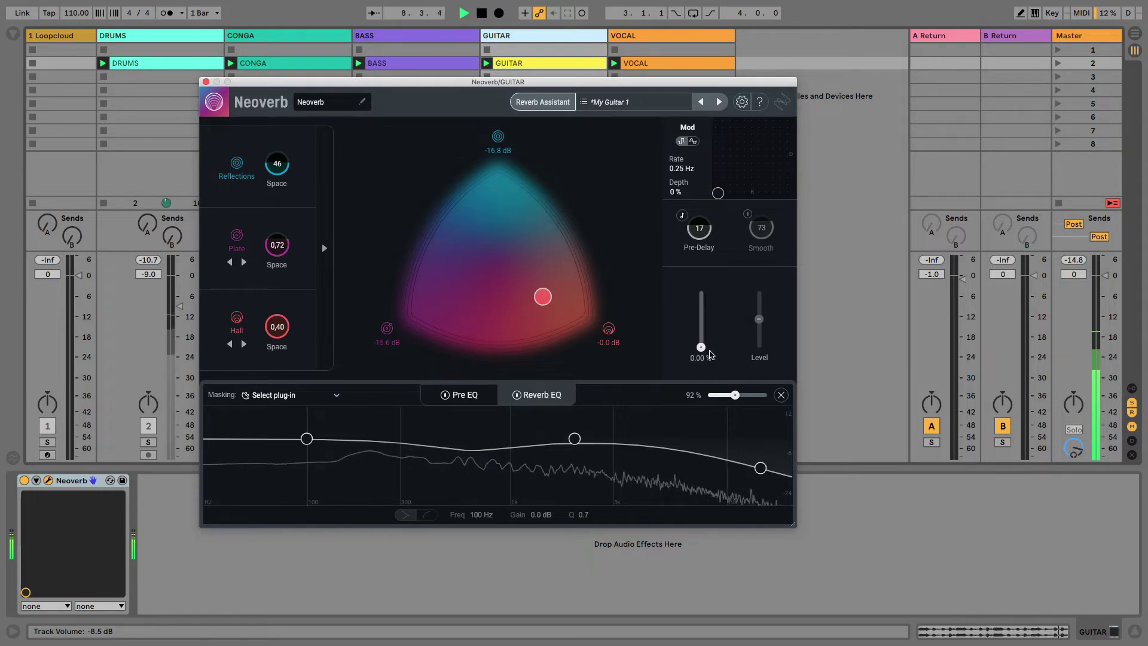
pyautogui.press('space')
pyautogui.moveTo(705, 349)
pyautogui.mouseDown()
pyautogui.moveTo(694, 346)
pyautogui.moveTo(697, 319)
pyautogui.mouseUp()
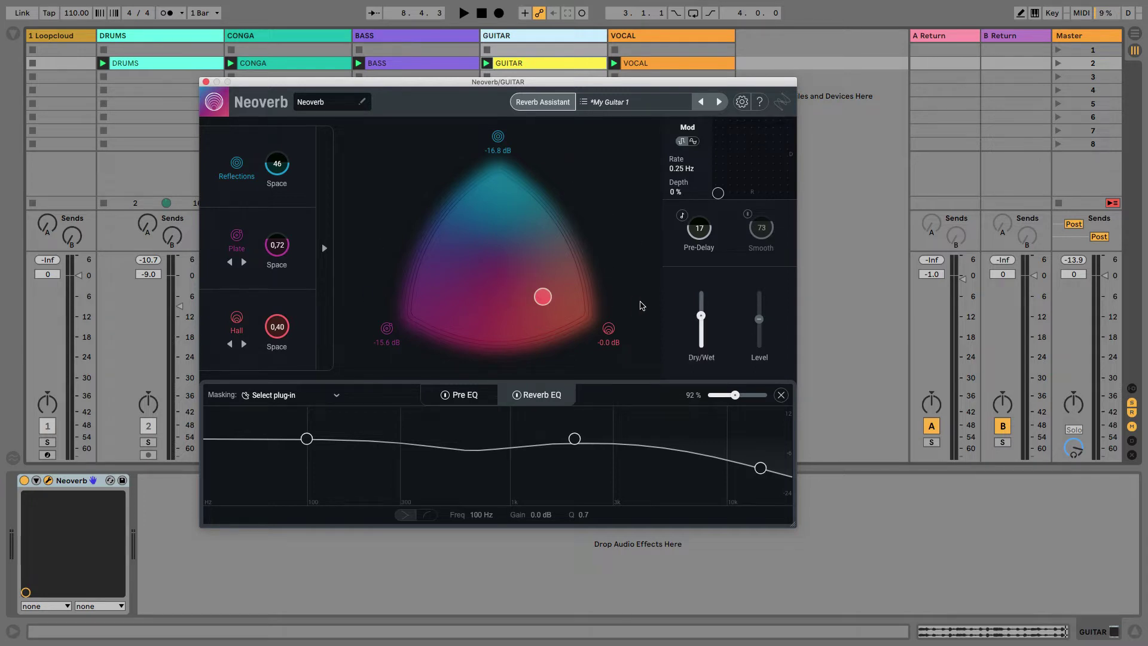
pyautogui.moveTo(701, 318); pyautogui.dragTo(701, 312)
pyautogui.moveTo(701, 319)
pyautogui.mouseDown()
pyautogui.moveTo(701, 328)
pyautogui.moveTo(701, 305)
pyautogui.mouseUp()
pyautogui.moveTo(701, 305); pyautogui.dragTo(701, 312)
# Set Neoverb's output level to 5.8 dB and its Dry/Wet to about 28%.
pyautogui.moveTo(702, 314)
pyautogui.moveTo(702, 315)
pyautogui.mouseDown()
pyautogui.moveTo(778, 358)
pyautogui.moveTo(758, 313)
pyautogui.moveTo(705, 337)
pyautogui.mouseUp()
pyautogui.moveTo(759, 314); pyautogui.dragTo(762, 309)
pyautogui.moveTo(702, 344); pyautogui.dragTo(706, 339)
pyautogui.moveTo(761, 309)
pyautogui.moveTo(702, 338)
# Play the song, bypassing Neoverb twice to compare dry and reverb sound, then stop.
pyautogui.press('space')
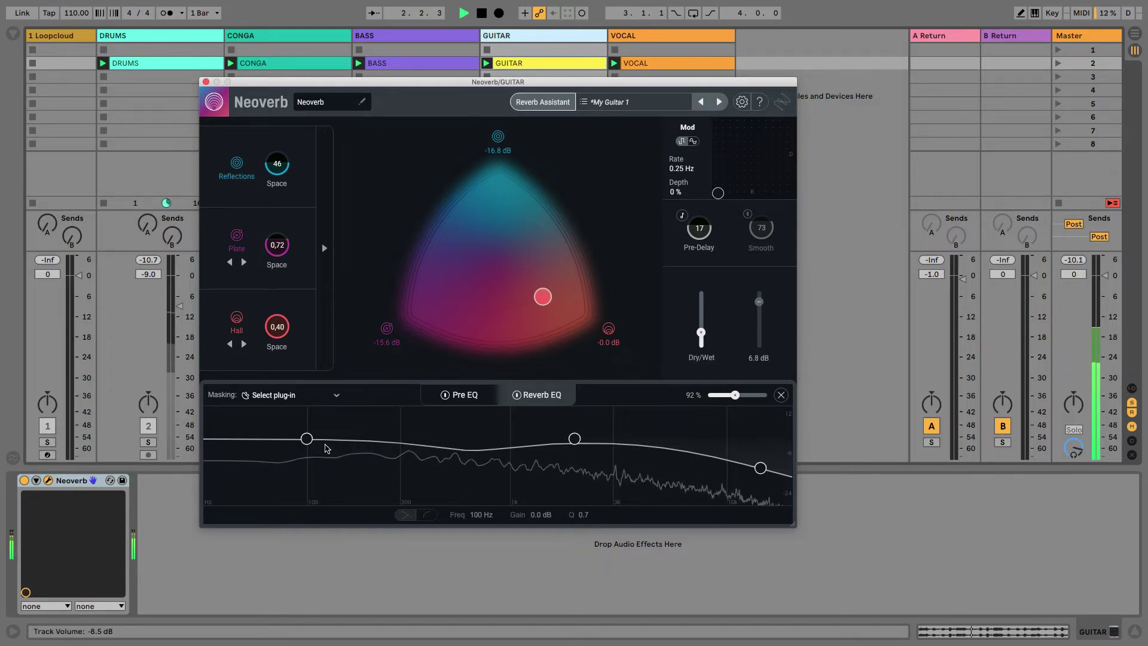
pyautogui.click(24, 480)
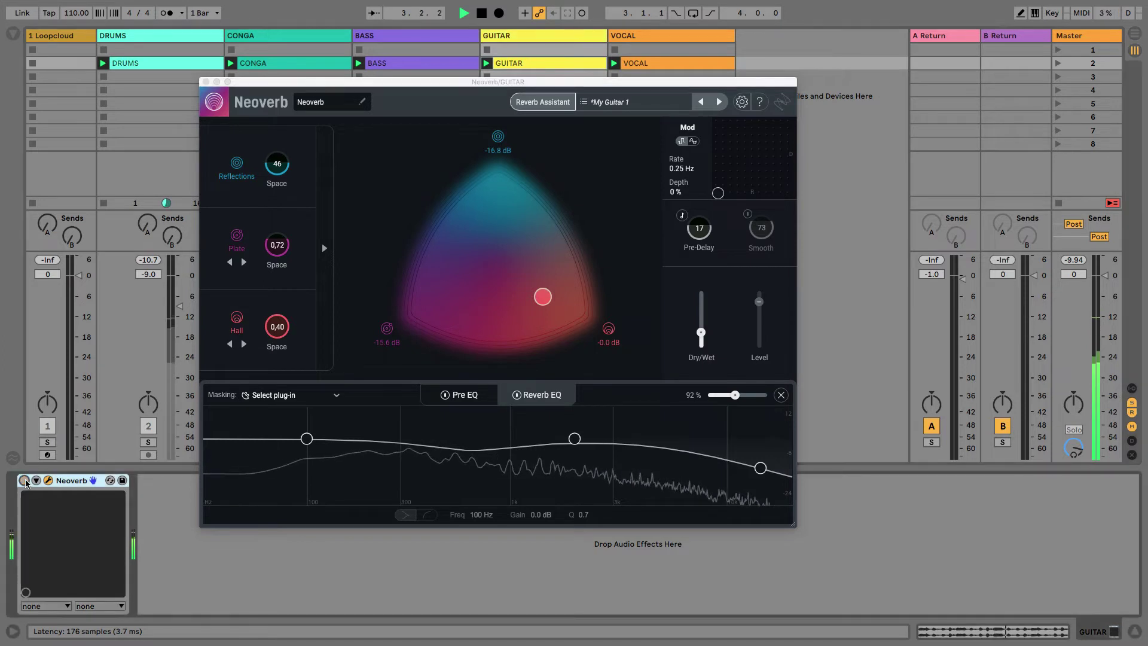
pyautogui.click(24, 480)
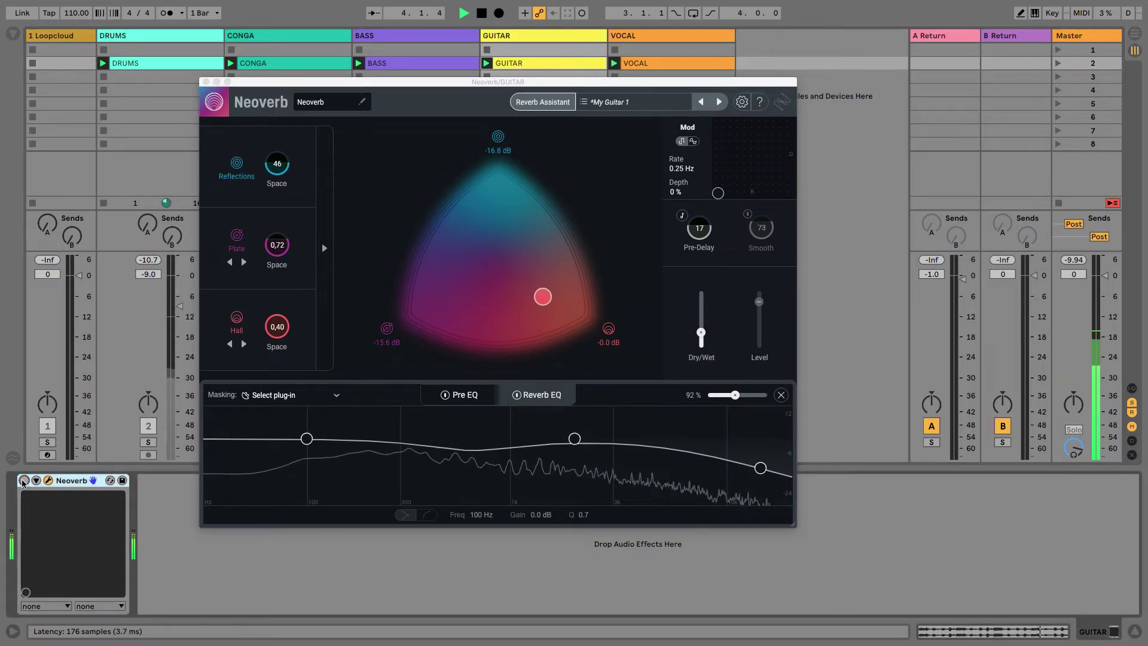
pyautogui.click(758, 305)
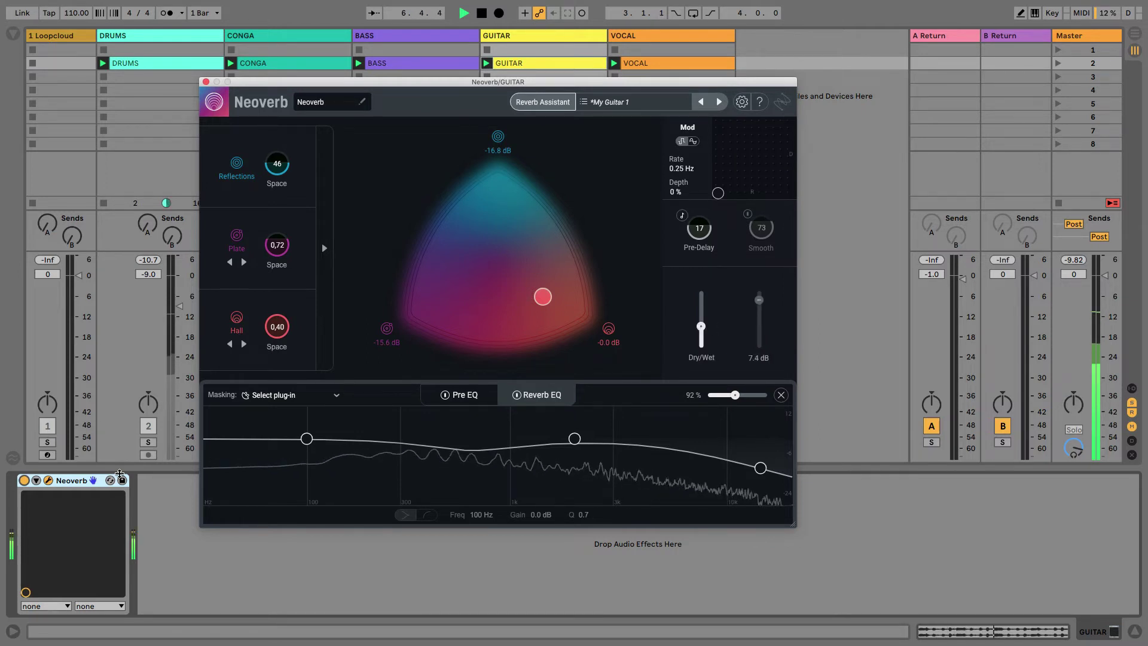
pyautogui.click(23, 480)
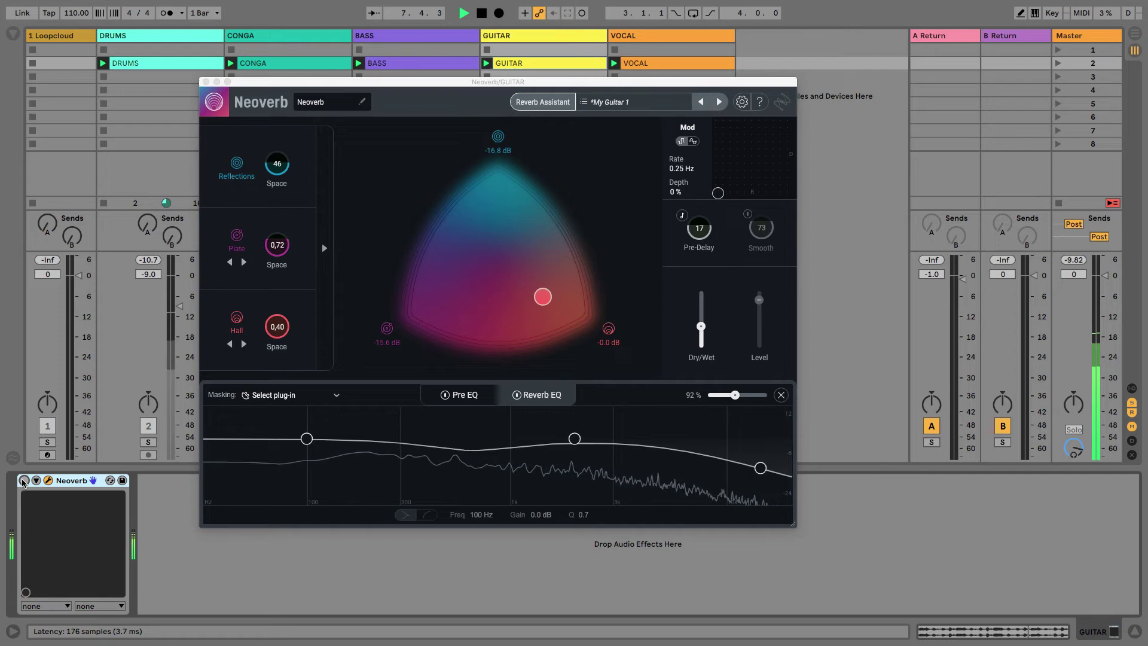
pyautogui.click(23, 480)
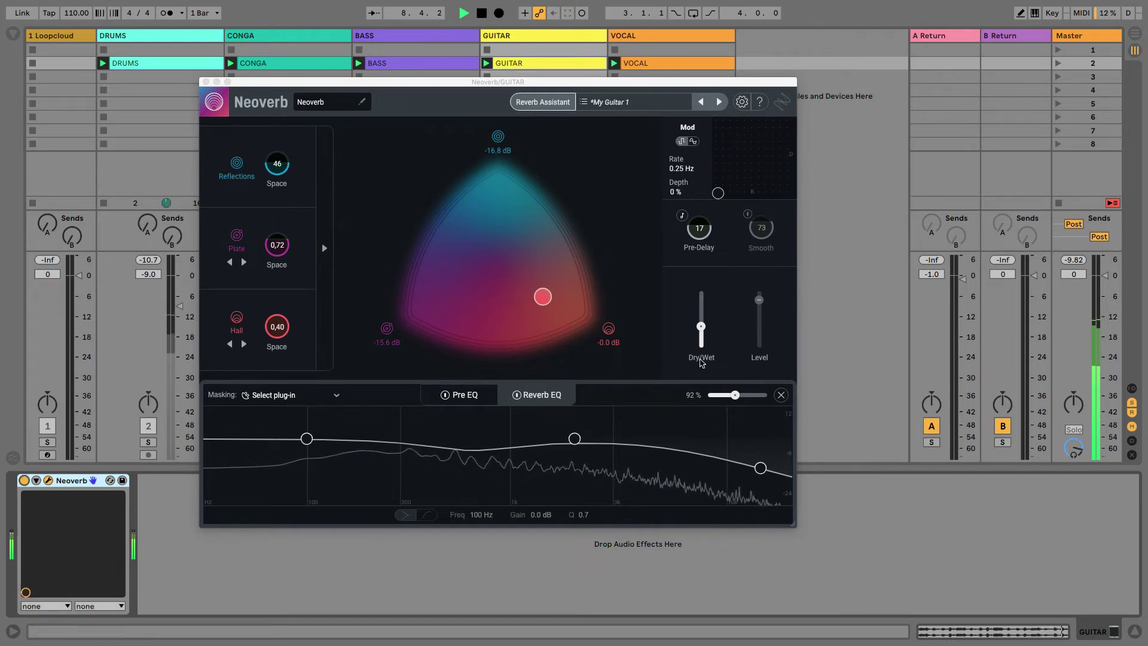
pyautogui.press('space')
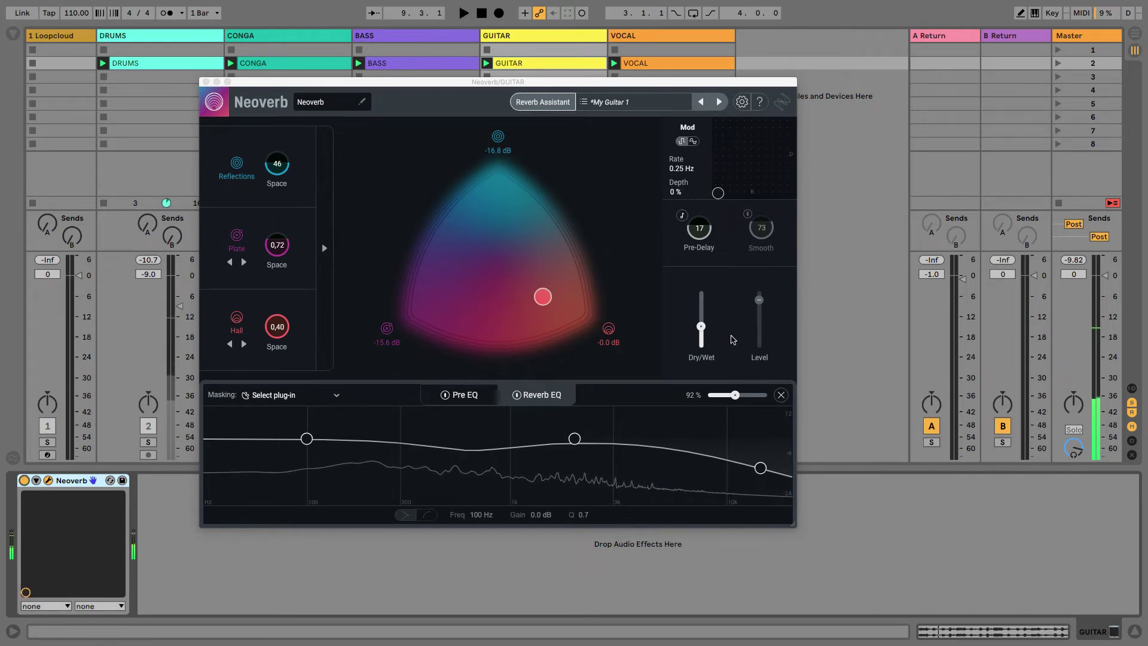
# Raise Neoverb's Dry/Wet to about 65%.
pyautogui.moveTo(765, 310)
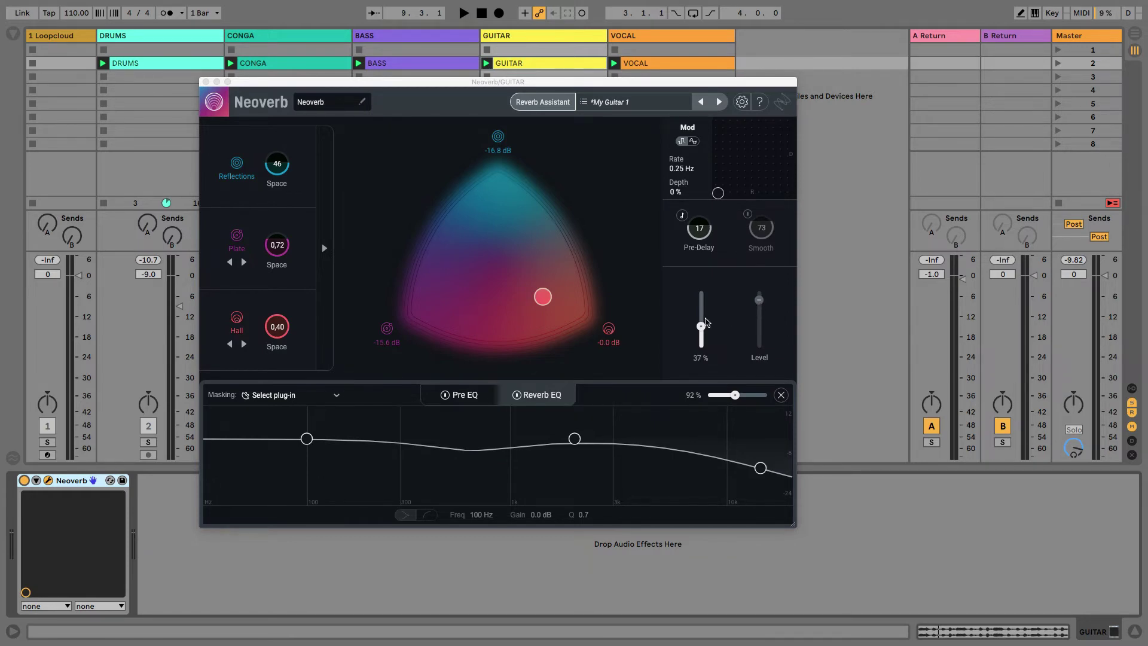
pyautogui.moveTo(701, 326); pyautogui.dragTo(700, 322)
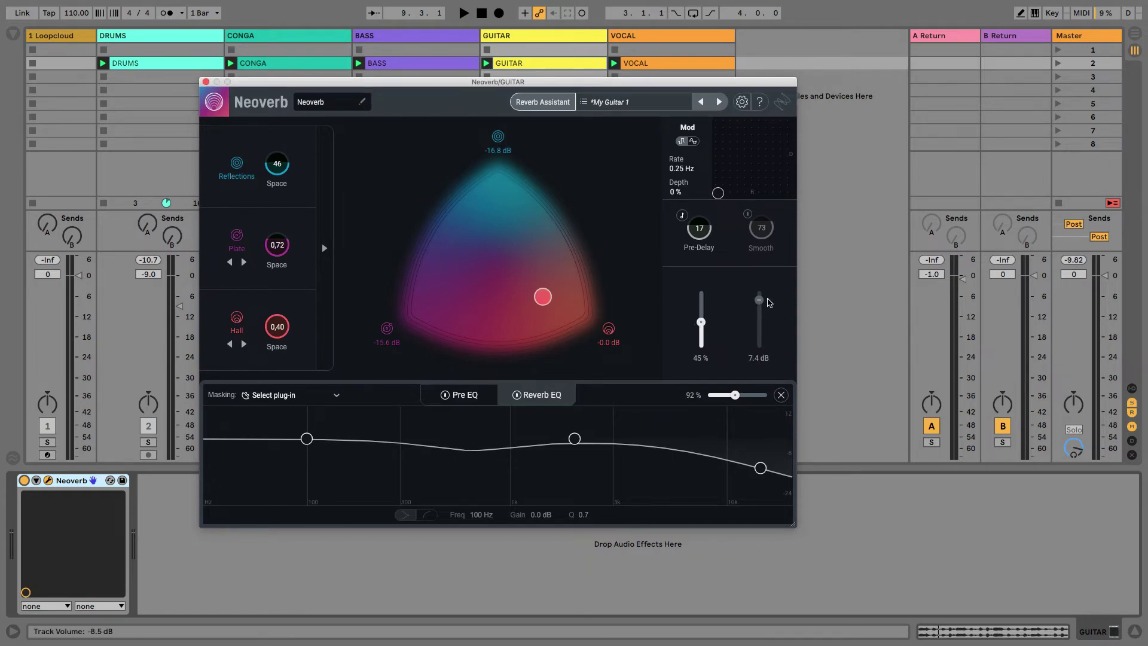
pyautogui.moveTo(701, 321); pyautogui.dragTo(702, 307)
# Lower Dry/Wet to 51%, then select the A Return track.
pyautogui.moveTo(704, 309); pyautogui.dragTo(701, 319)
pyautogui.moveTo(701, 315); pyautogui.dragTo(700, 321)
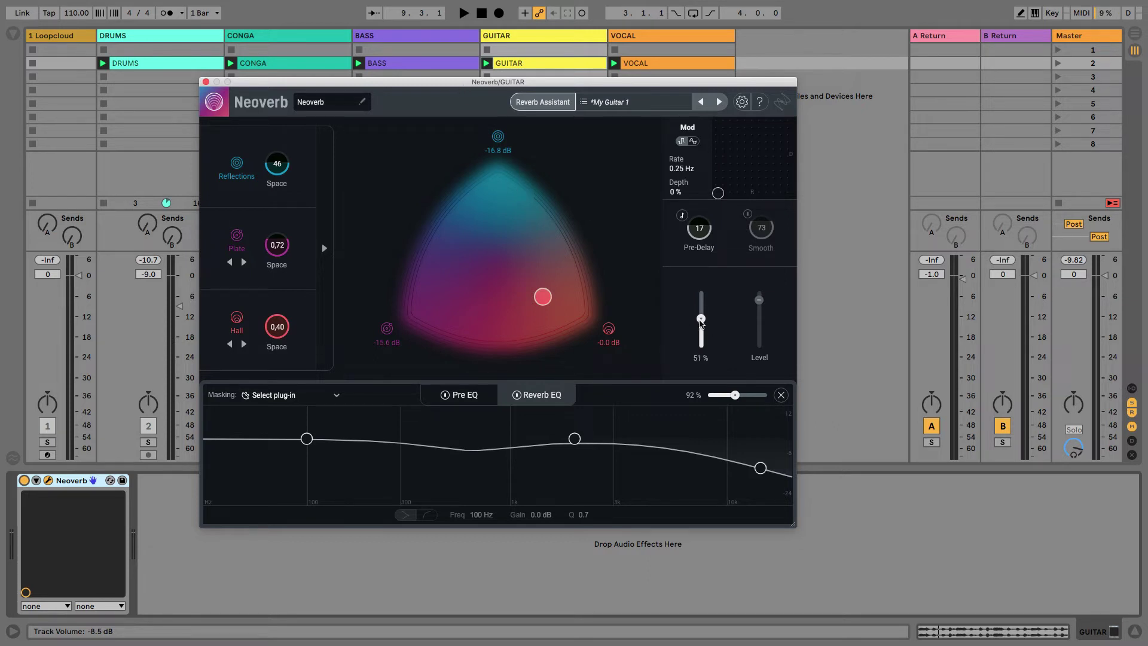
pyautogui.click(943, 36)
pyautogui.click(1027, 38)
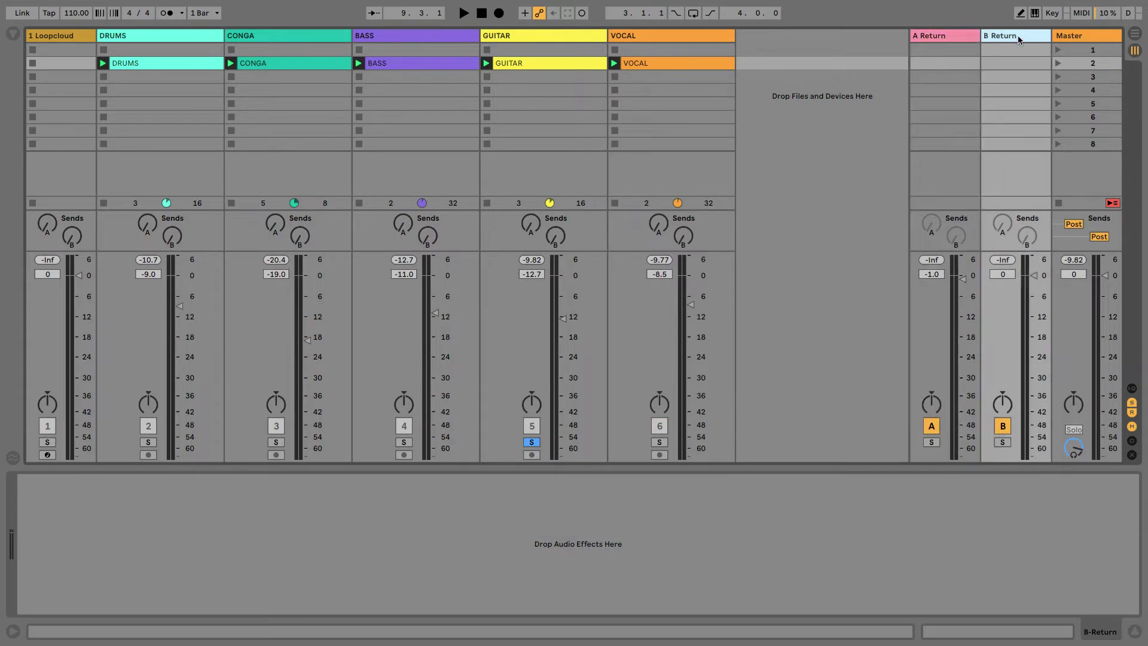
pyautogui.click(942, 37)
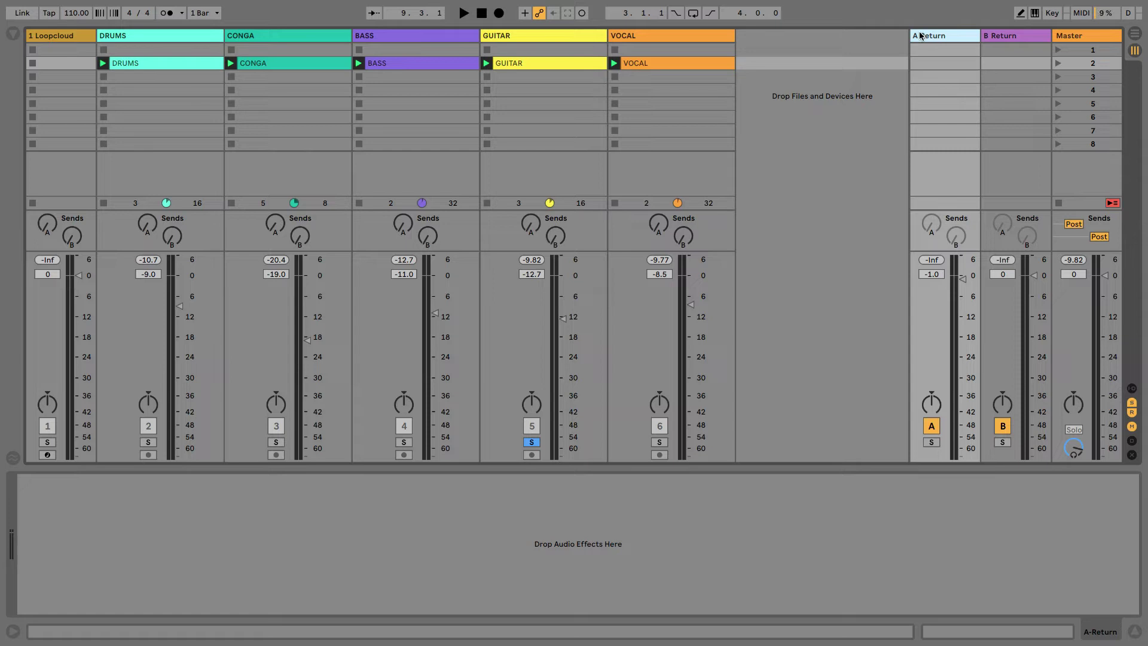
pyautogui.click(1015, 37)
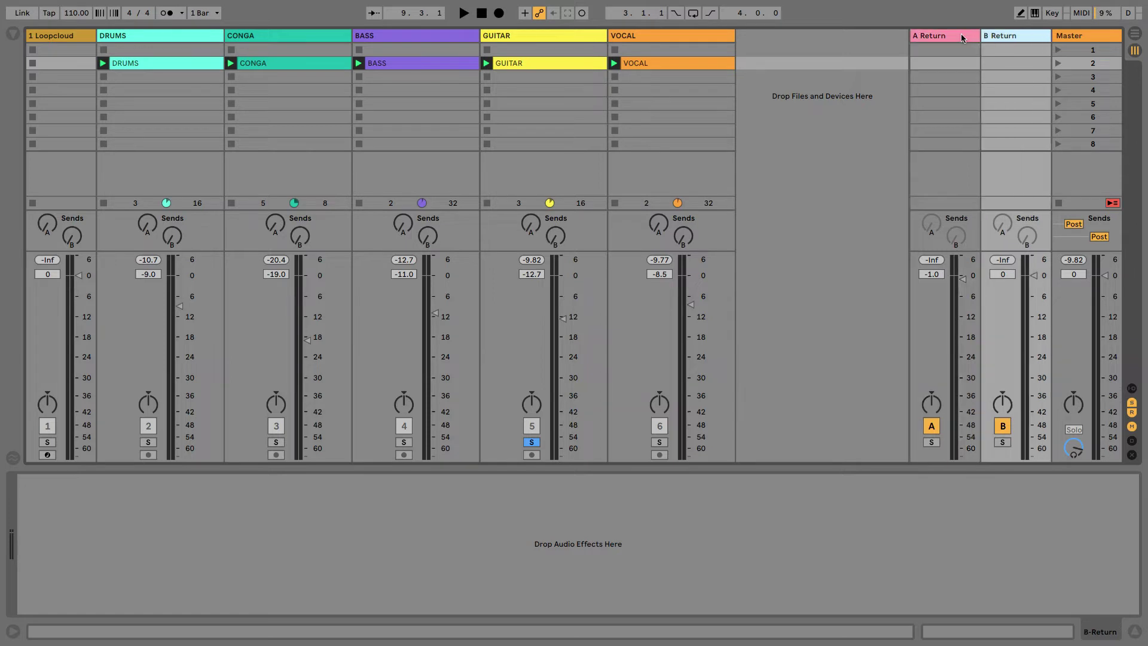
pyautogui.click(961, 35)
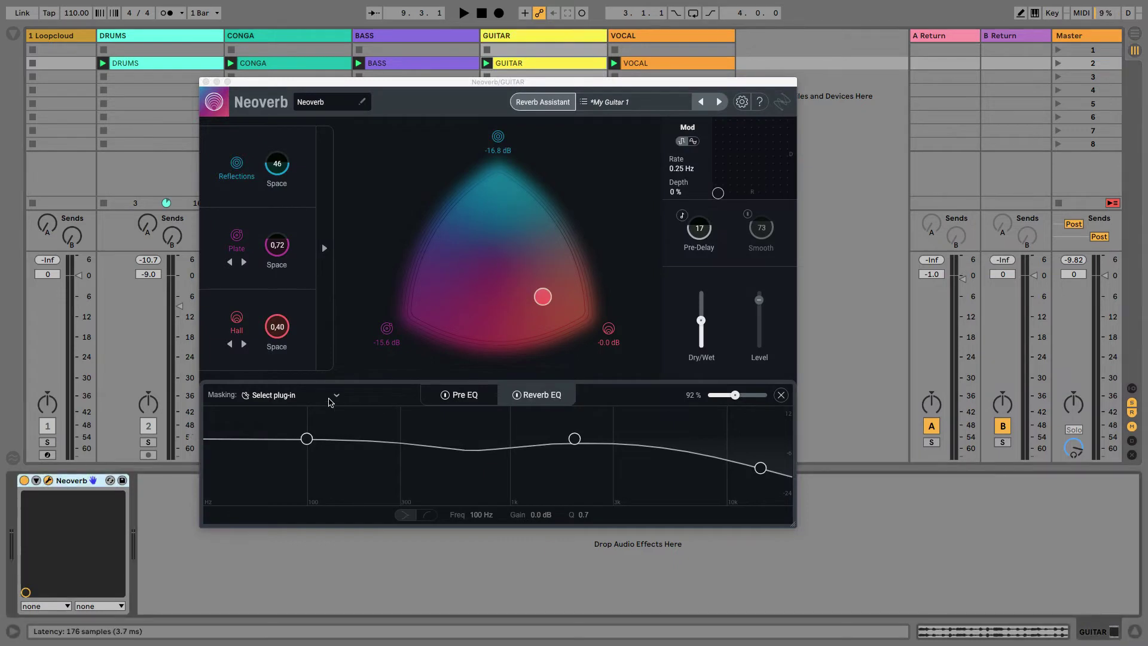
# Select the A Neoverb return and set its reverb Dry/Wet to 100%.
pyautogui.click(938, 97)
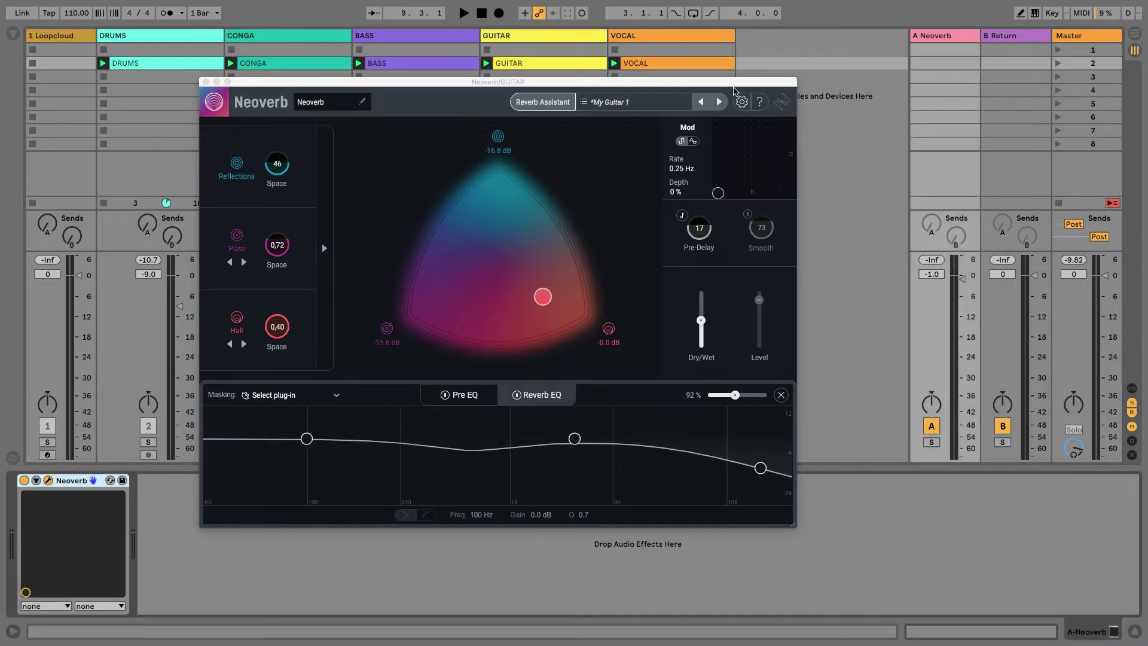
pyautogui.moveTo(701, 82); pyautogui.dragTo(673, 83)
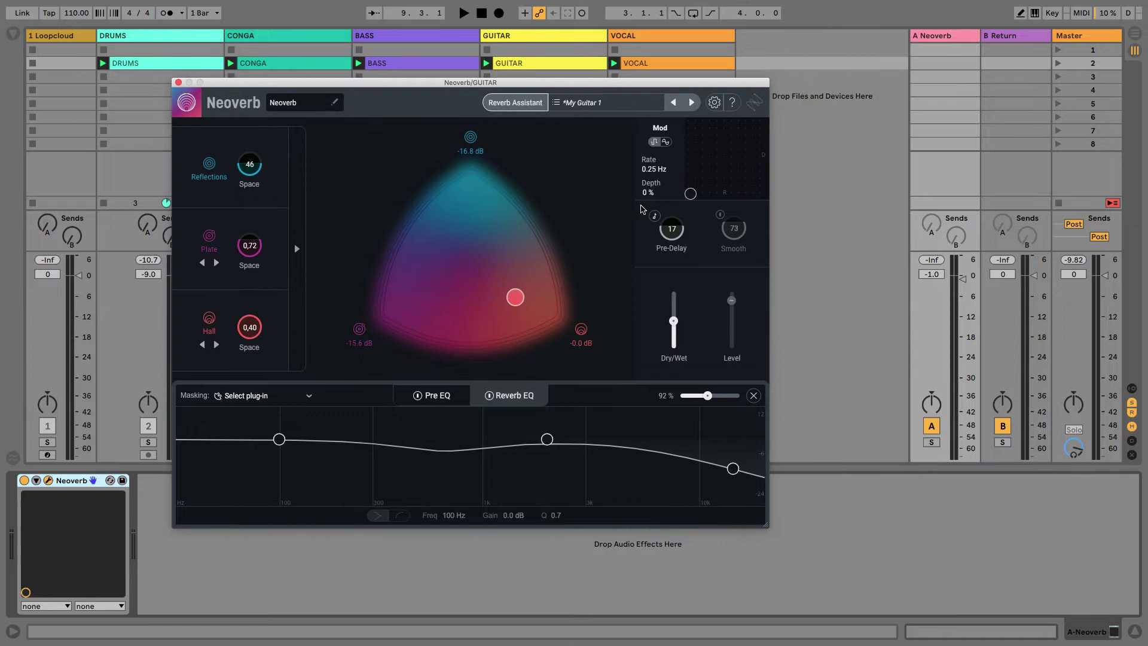
pyautogui.moveTo(673, 321); pyautogui.dragTo(670, 251)
pyautogui.moveTo(443, 83); pyautogui.dragTo(430, 80)
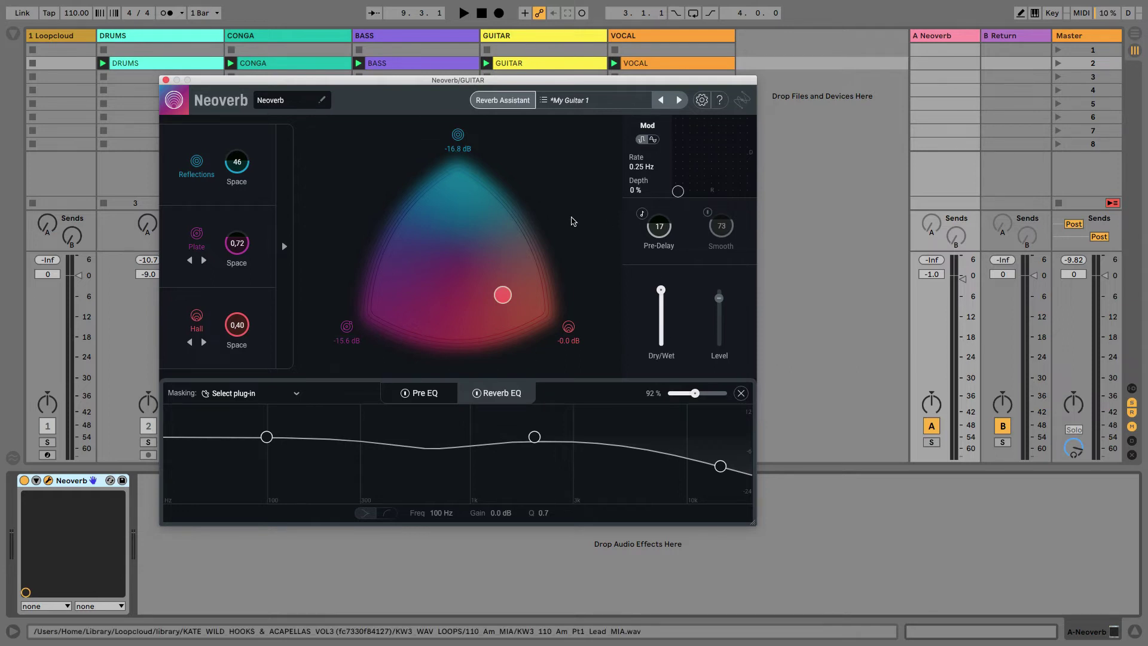
# Set GUITAR's Send A to the A Neoverb return near -13.6 dB while auditioning playback.
pyautogui.moveTo(661, 292)
pyautogui.moveTo(662, 84); pyautogui.dragTo(352, 87)
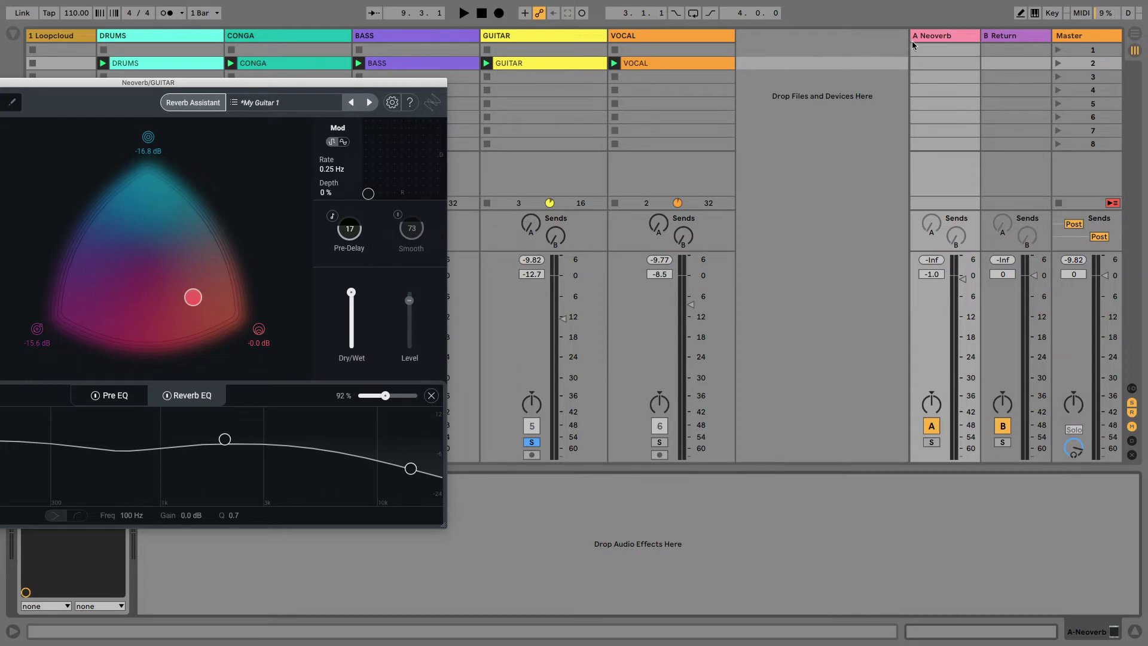
pyautogui.moveTo(528, 234); pyautogui.dragTo(528, 231)
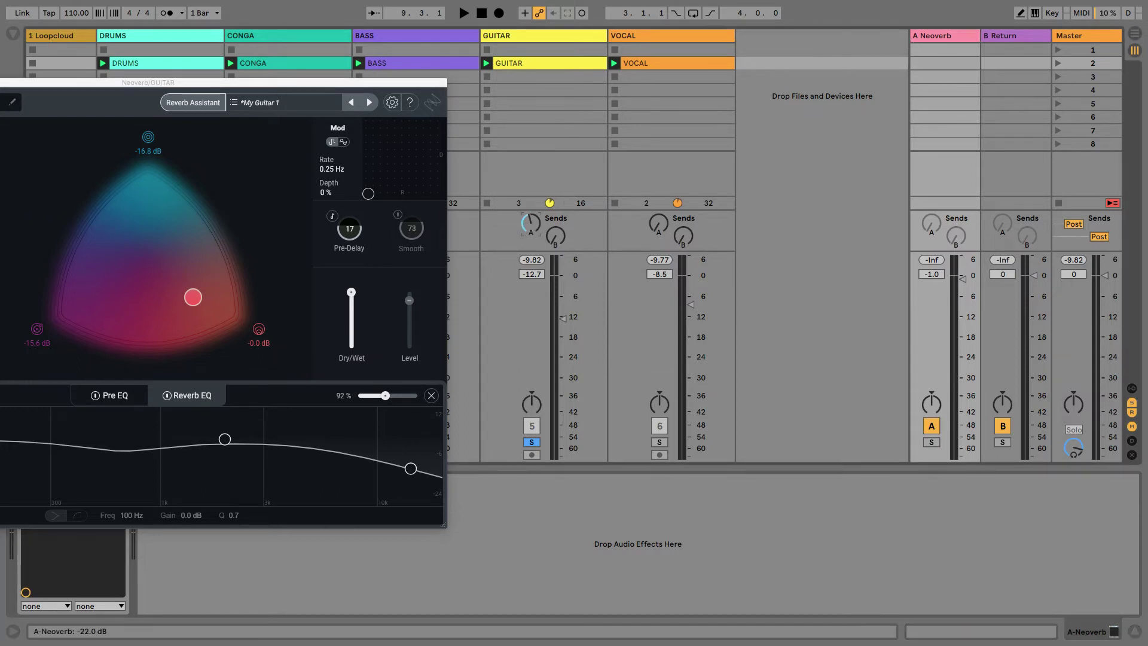
pyautogui.moveTo(547, 121); pyautogui.dragTo(547, 112)
pyautogui.press('space')
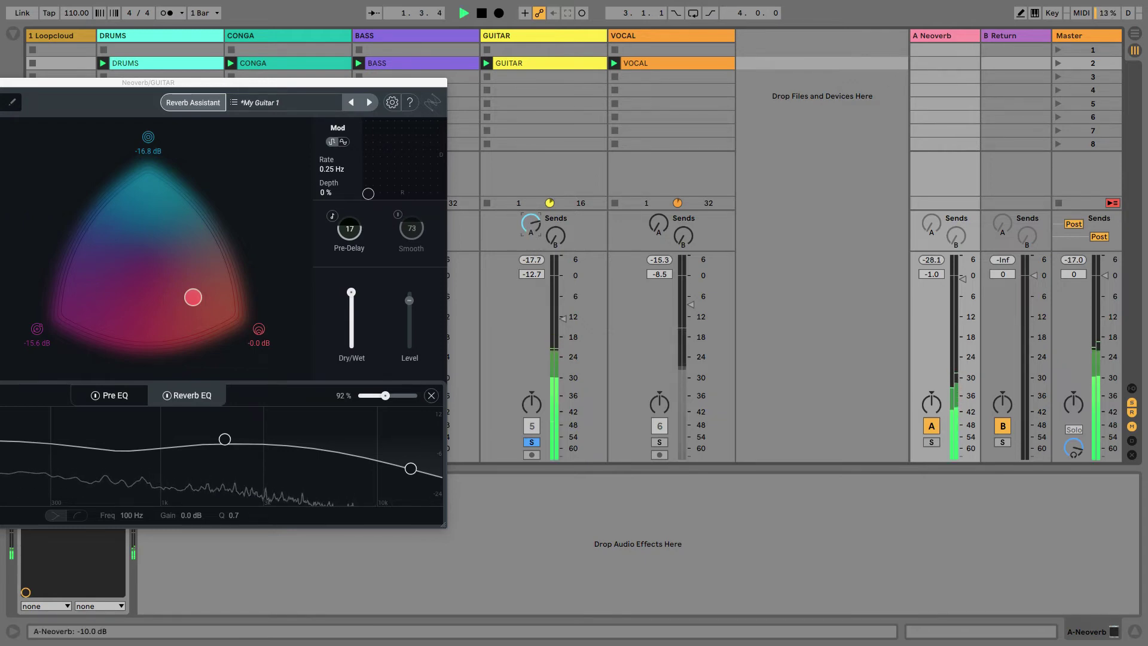
pyautogui.moveTo(530, 224)
pyautogui.mouseDown()
pyautogui.moveTo(530, 257)
pyautogui.moveTo(529, 207)
pyautogui.moveTo(529, 220)
pyautogui.mouseUp()
pyautogui.press('space')
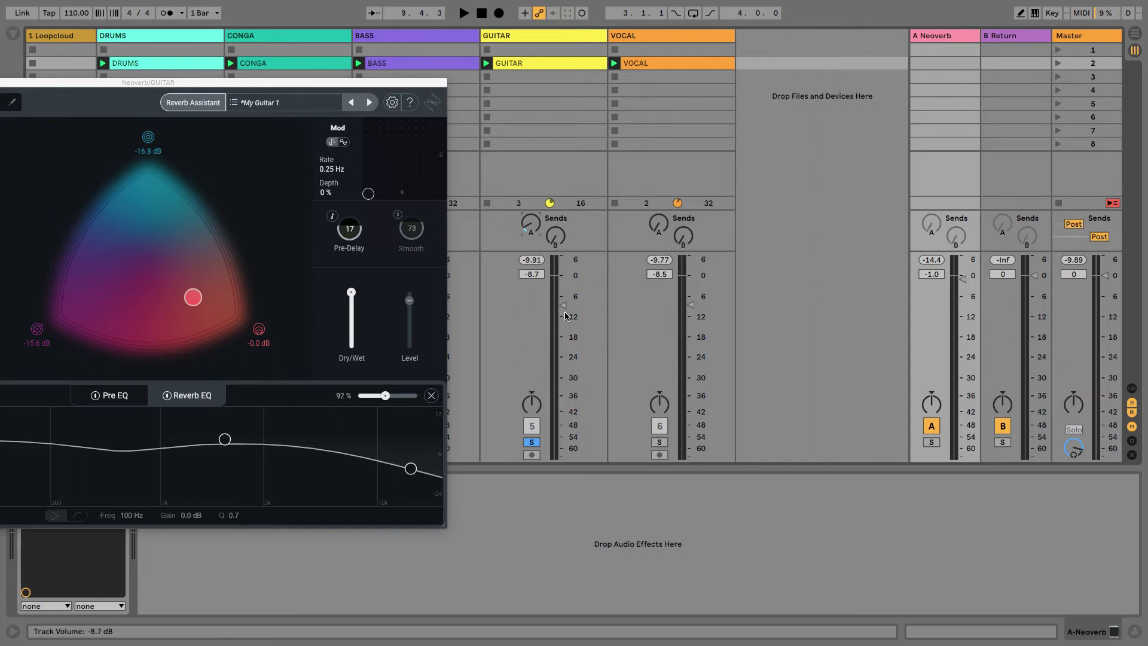
# Raise GUITAR's Send A to -10 dB, toggle the return off and on, and set it to -0.8 dB.
pyautogui.press('space')
pyautogui.moveTo(530, 226); pyautogui.dragTo(530, 208)
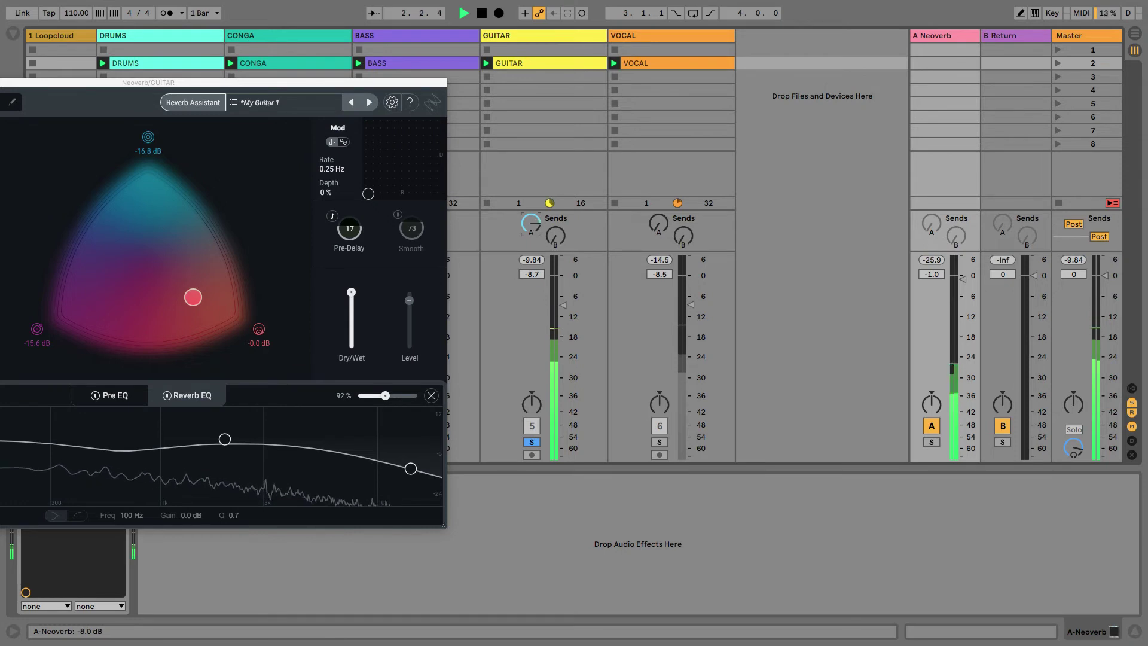
pyautogui.click(934, 427)
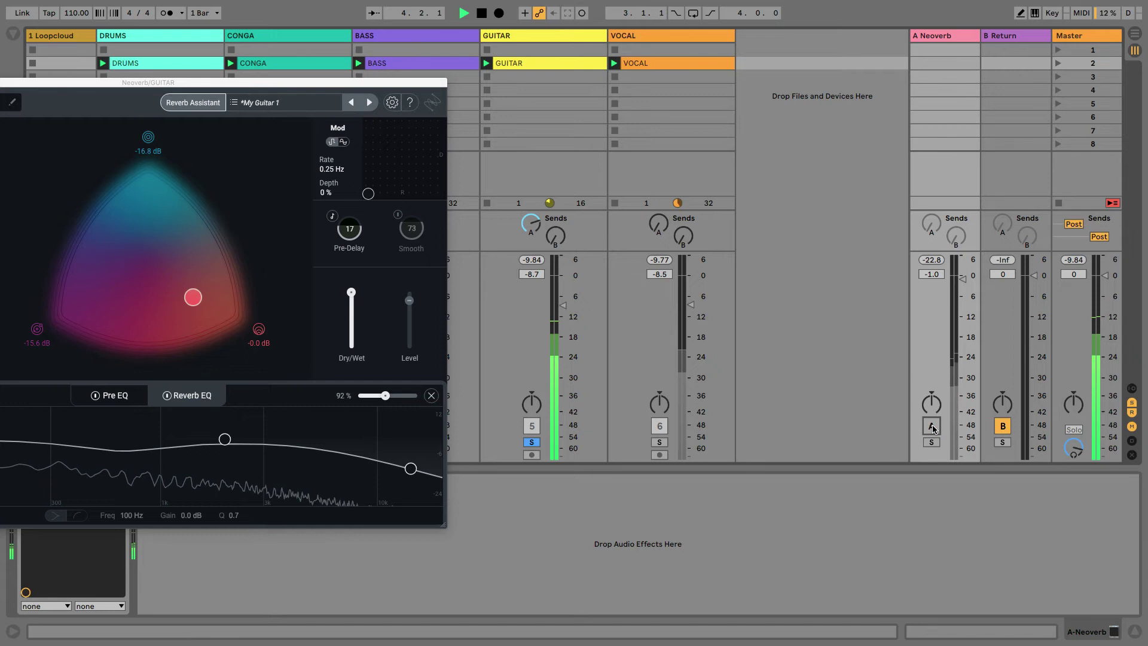
pyautogui.click(933, 427)
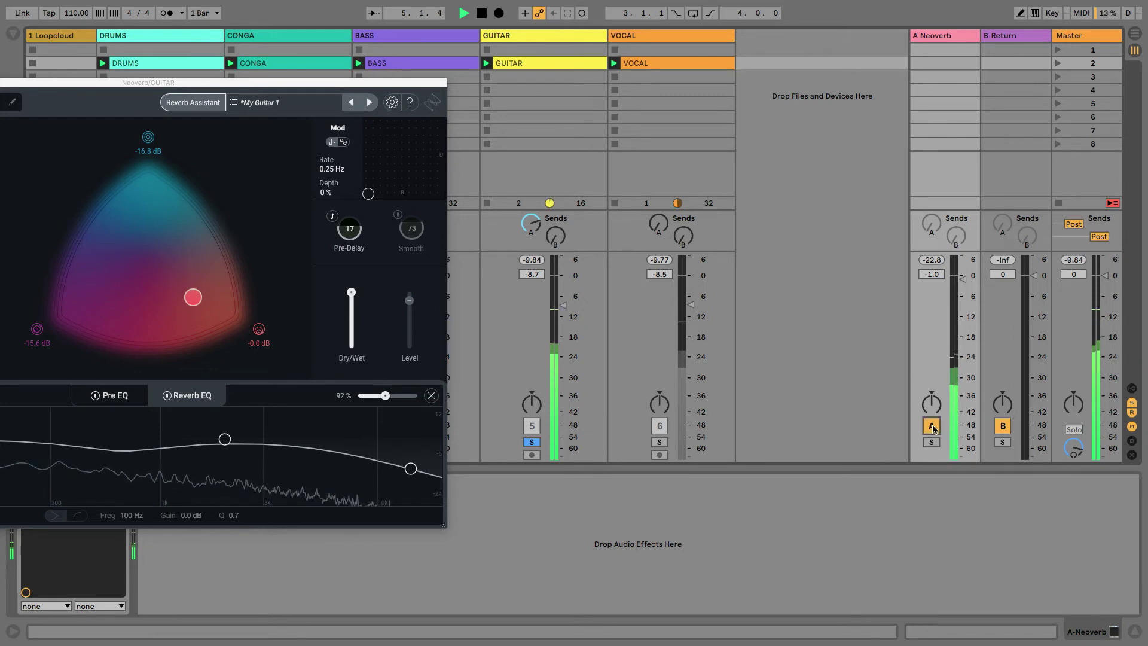
pyautogui.click(534, 225)
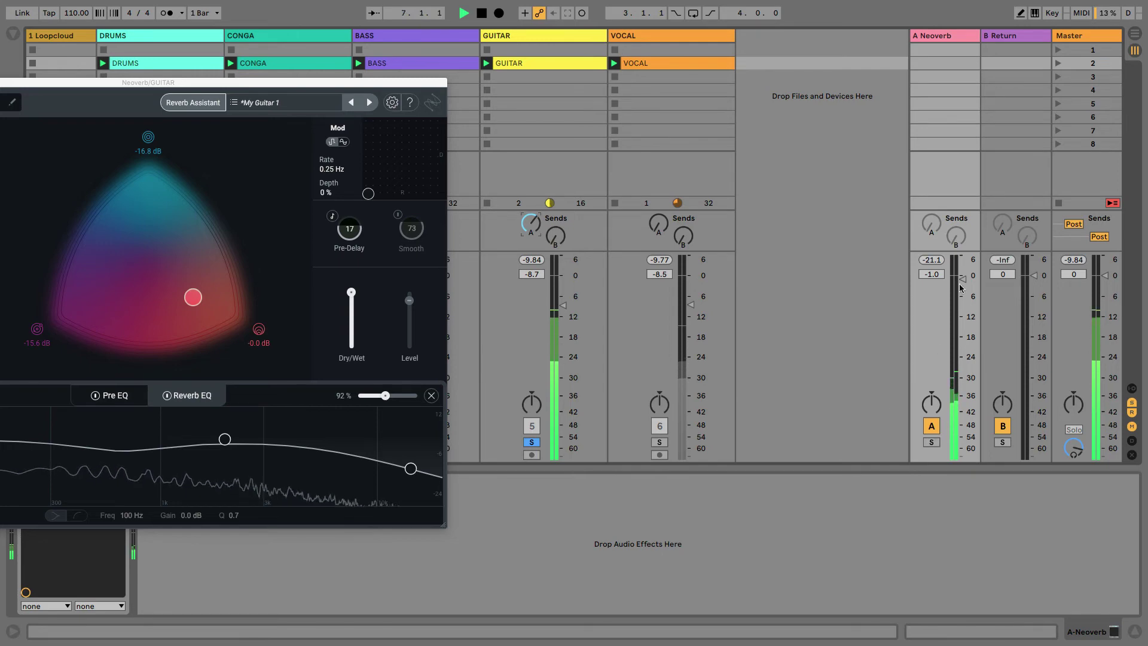
pyautogui.press('space')
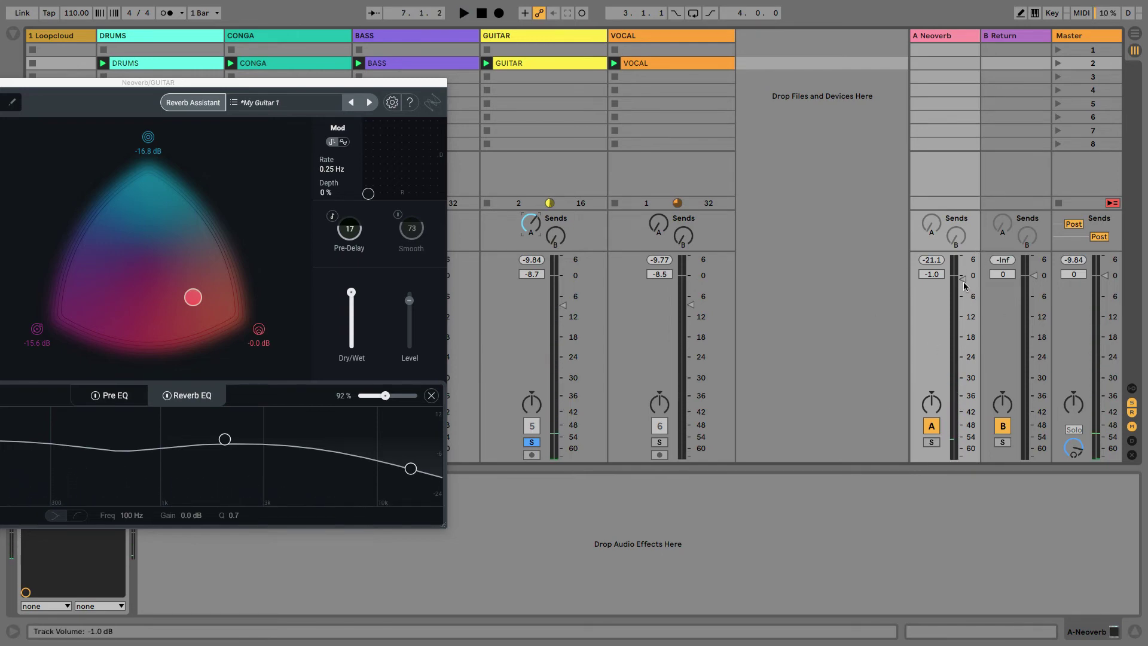
pyautogui.moveTo(964, 282)
pyautogui.mouseDown()
pyautogui.moveTo(964, 377)
pyautogui.moveTo(964, 284)
pyautogui.mouseUp()
# Drag the Neoverb window to the lower left, clear of the mixer's sends.
pyautogui.moveTo(356, 82); pyautogui.dragTo(448, 90)
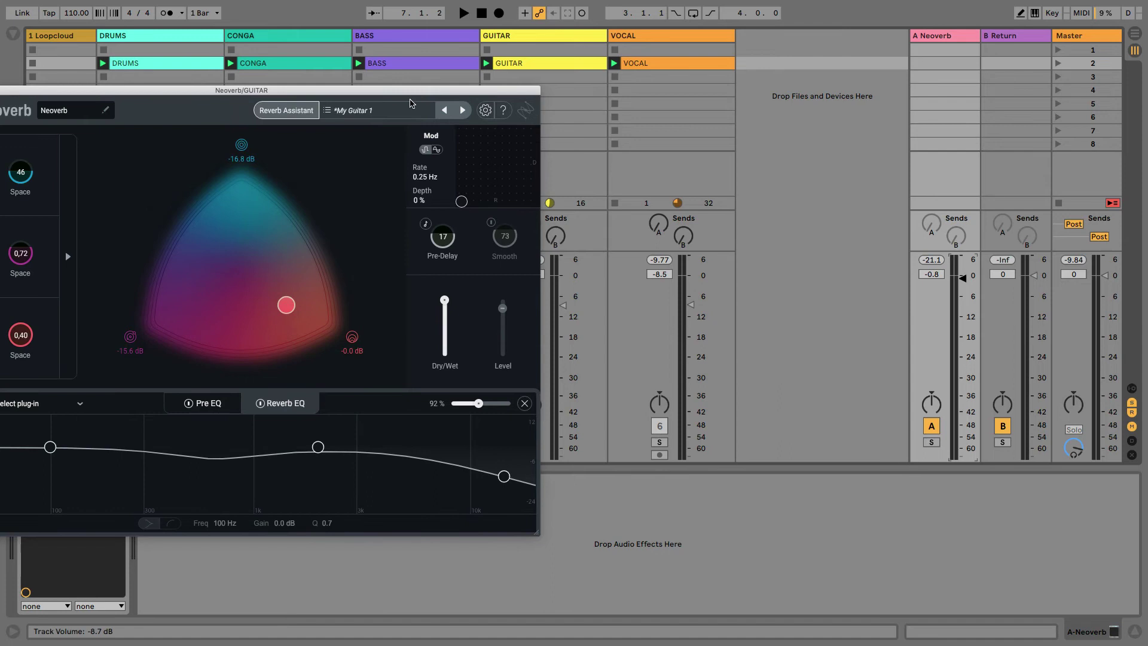
pyautogui.moveTo(395, 93); pyautogui.dragTo(457, 410)
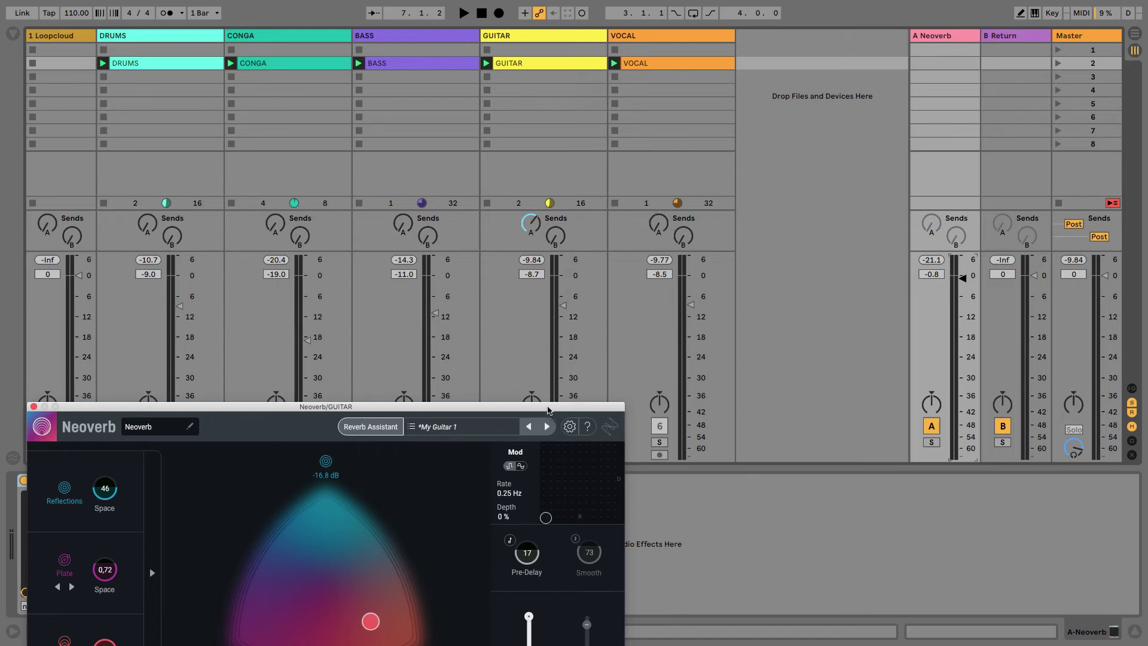
pyautogui.moveTo(547, 408); pyautogui.dragTo(526, 477)
# Solo VOCAL and CONGA and turn up both tracks' Send A during playback.
pyautogui.click(658, 443)
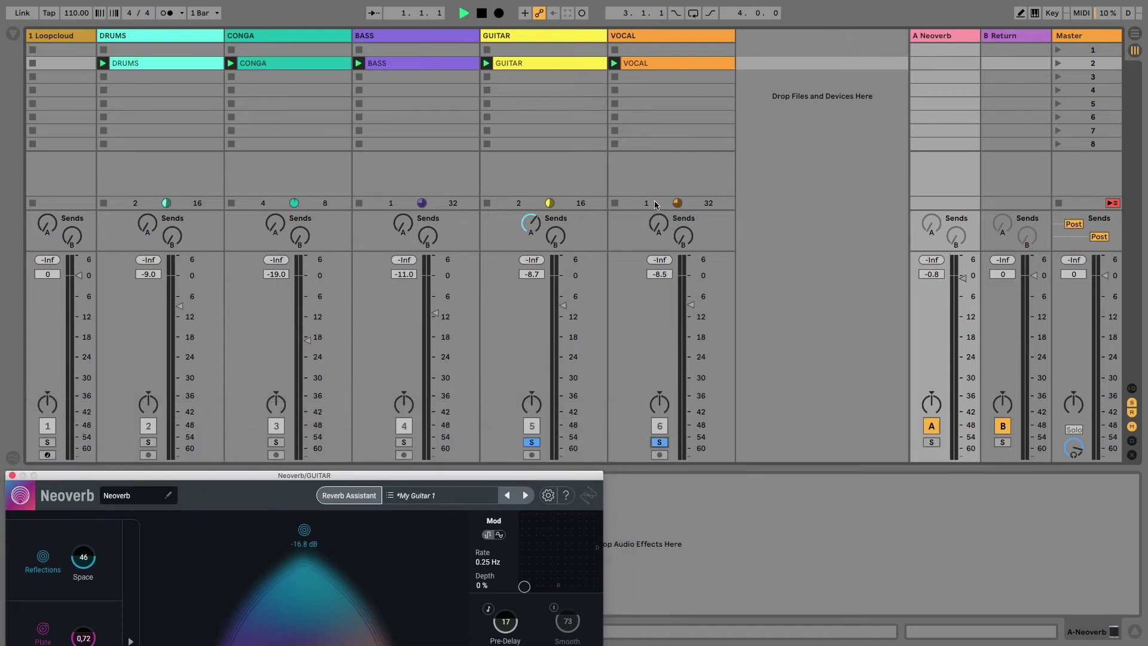
pyautogui.press('space')
pyautogui.click(657, 224)
pyautogui.moveTo(654, 228); pyautogui.dragTo(657, 224)
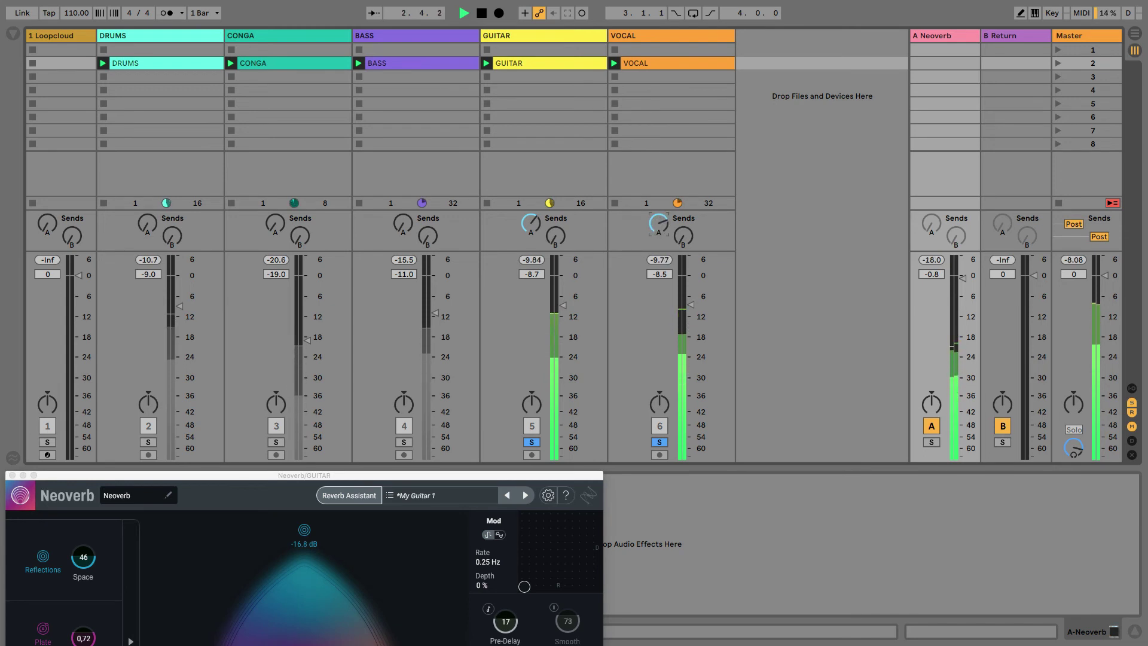
pyautogui.click(276, 442)
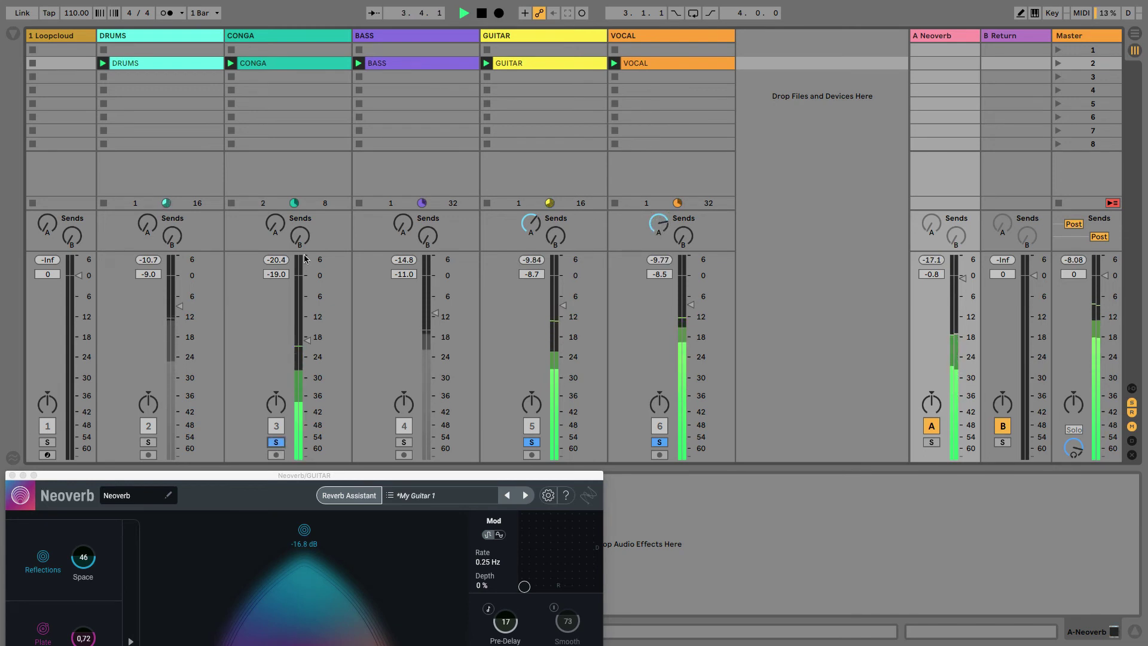
pyautogui.moveTo(275, 226); pyautogui.dragTo(280, 223)
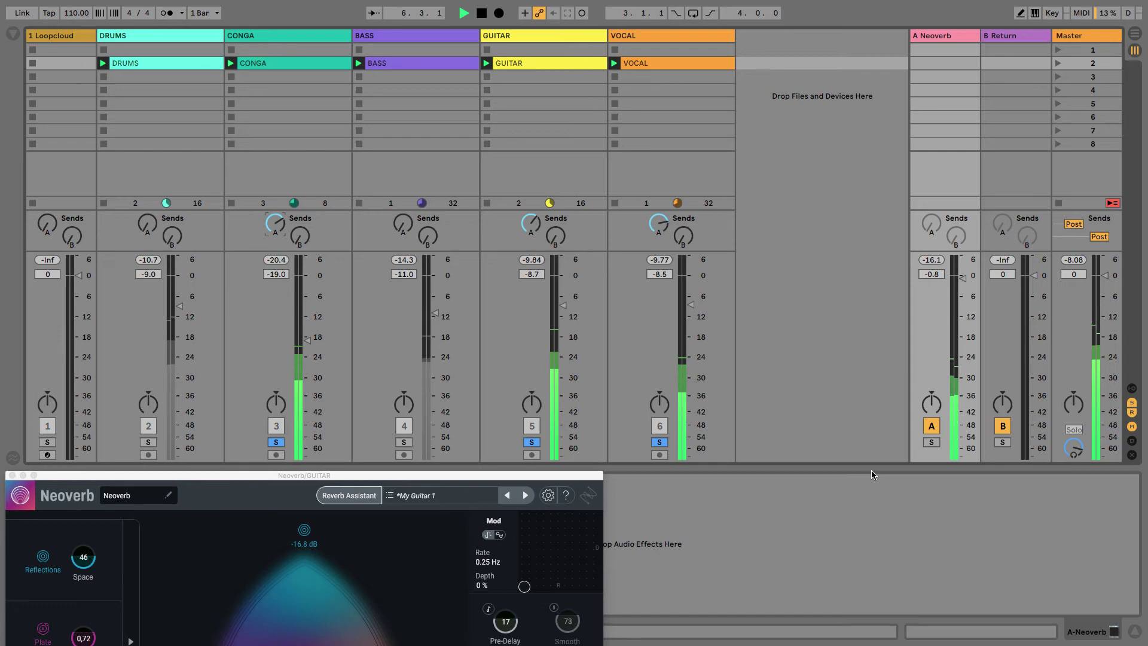
# Solo the A Neoverb return to hear only the reverb, then stop playback.
pyautogui.click(928, 443)
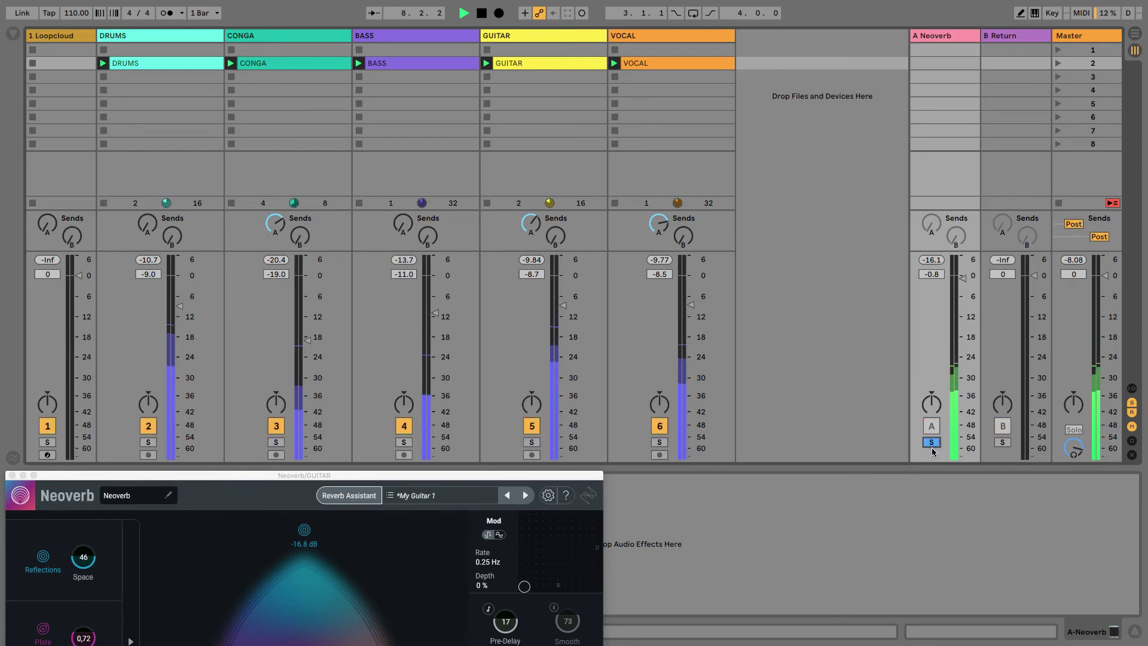
pyautogui.press('space')
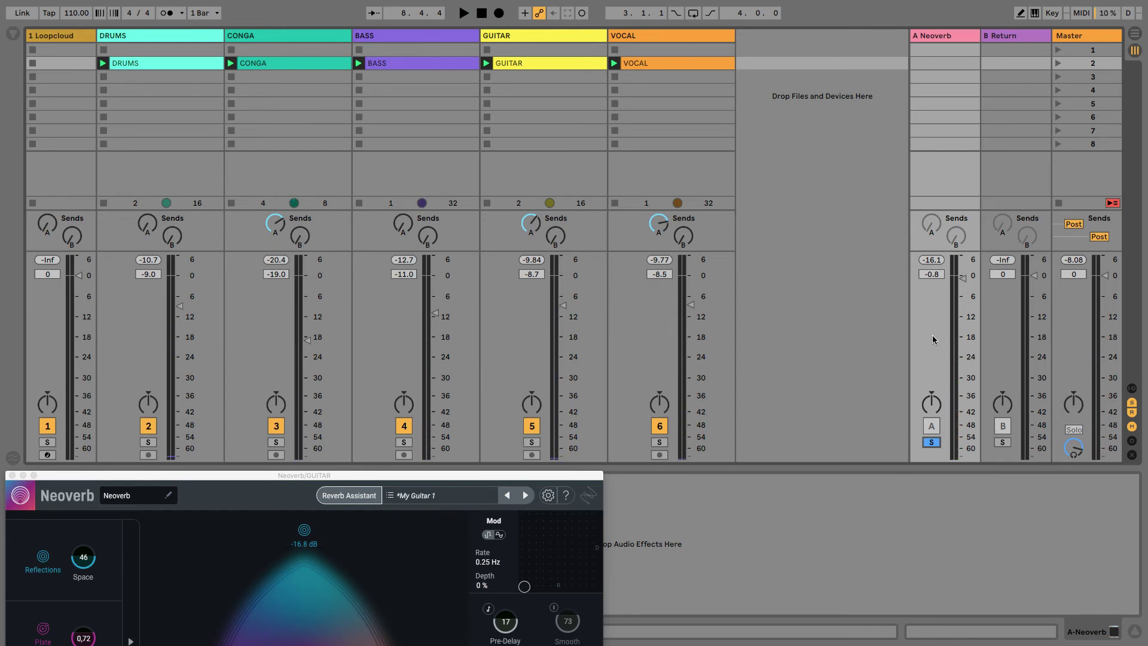
pyautogui.click(660, 223)
# Unsolo the Neoverb return on track A and bring up the Neoverb plugin window.
pyautogui.click(935, 443)
pyautogui.moveTo(543, 477); pyautogui.dragTo(582, 118)
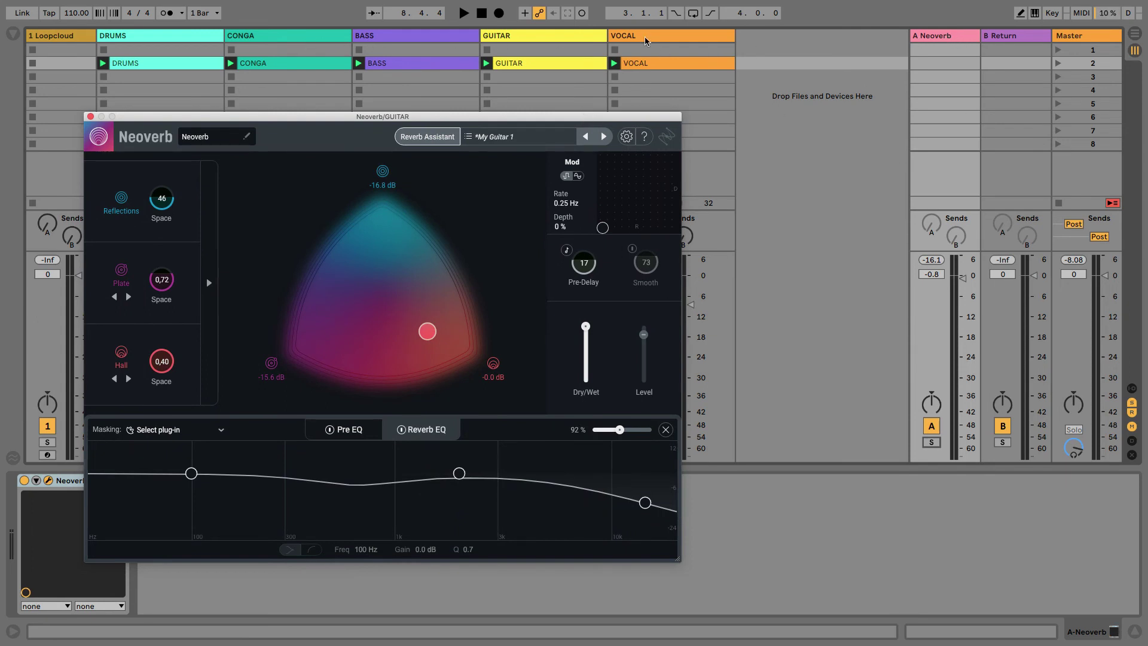
pyautogui.click(931, 38)
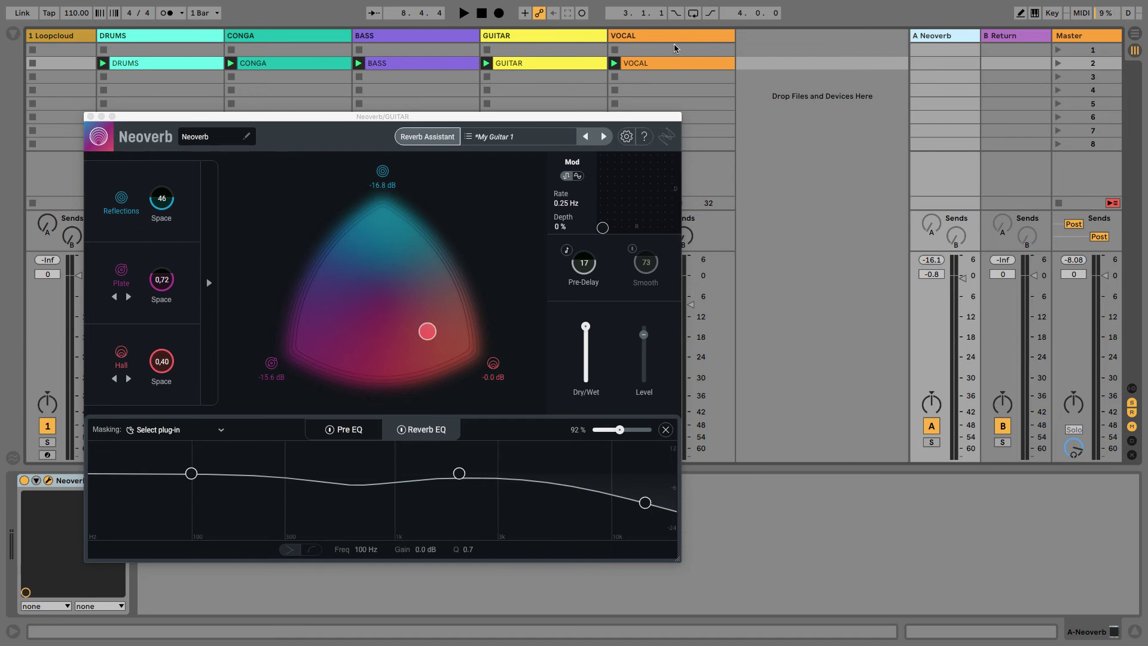
# Reposition the Neoverb window so its full Reverb EQ curve, including the 100 Hz band, is visible.
pyautogui.moveTo(497, 117); pyautogui.dragTo(580, 148)
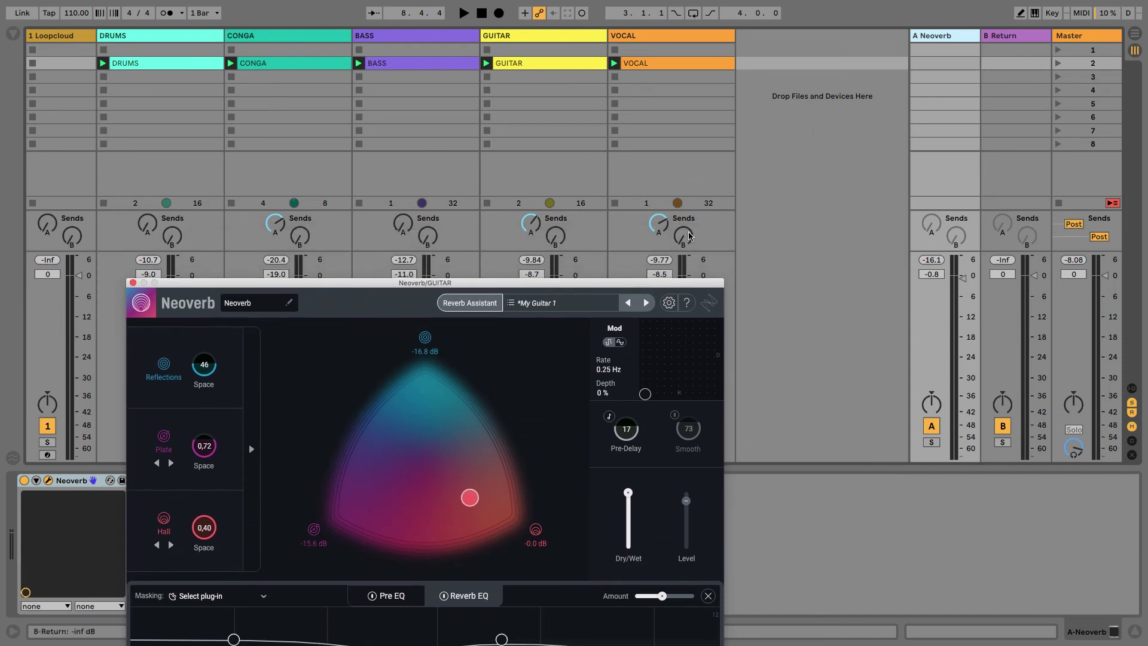
pyautogui.moveTo(618, 282); pyautogui.dragTo(708, 255)
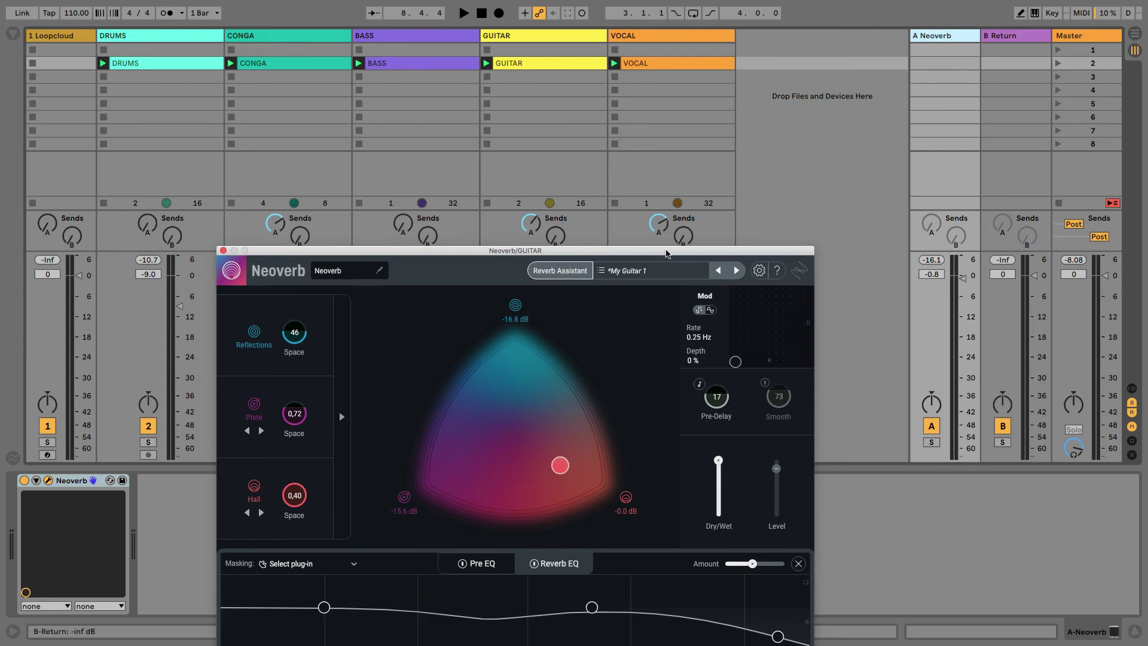
pyautogui.moveTo(667, 252); pyautogui.dragTo(655, 119)
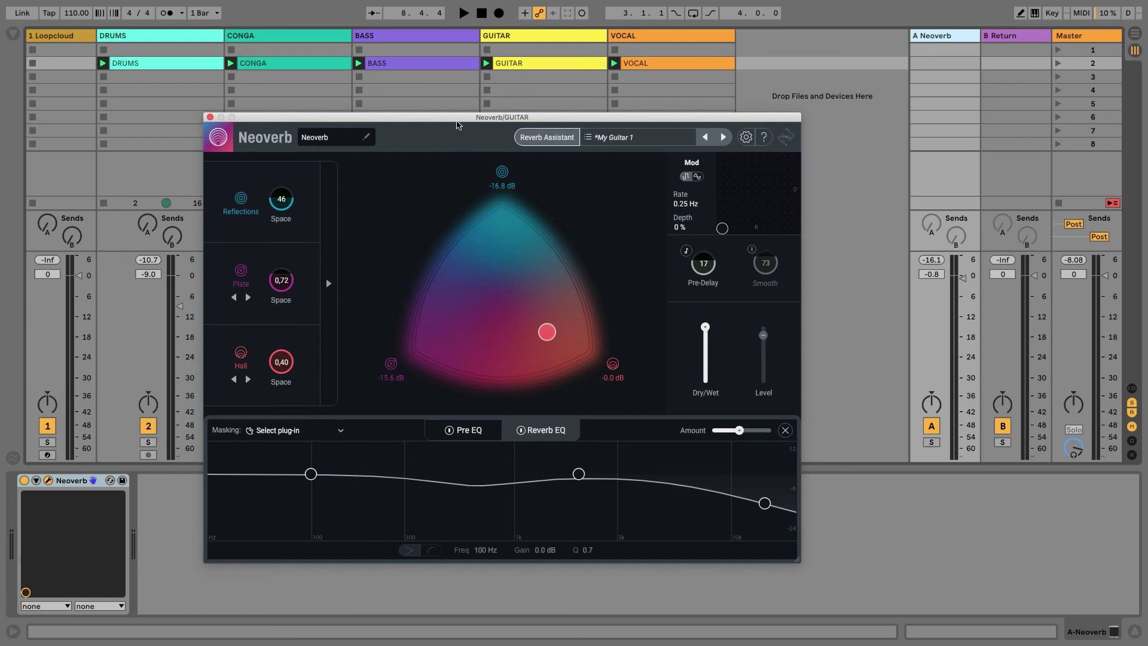
pyautogui.moveTo(458, 119); pyautogui.dragTo(457, 90)
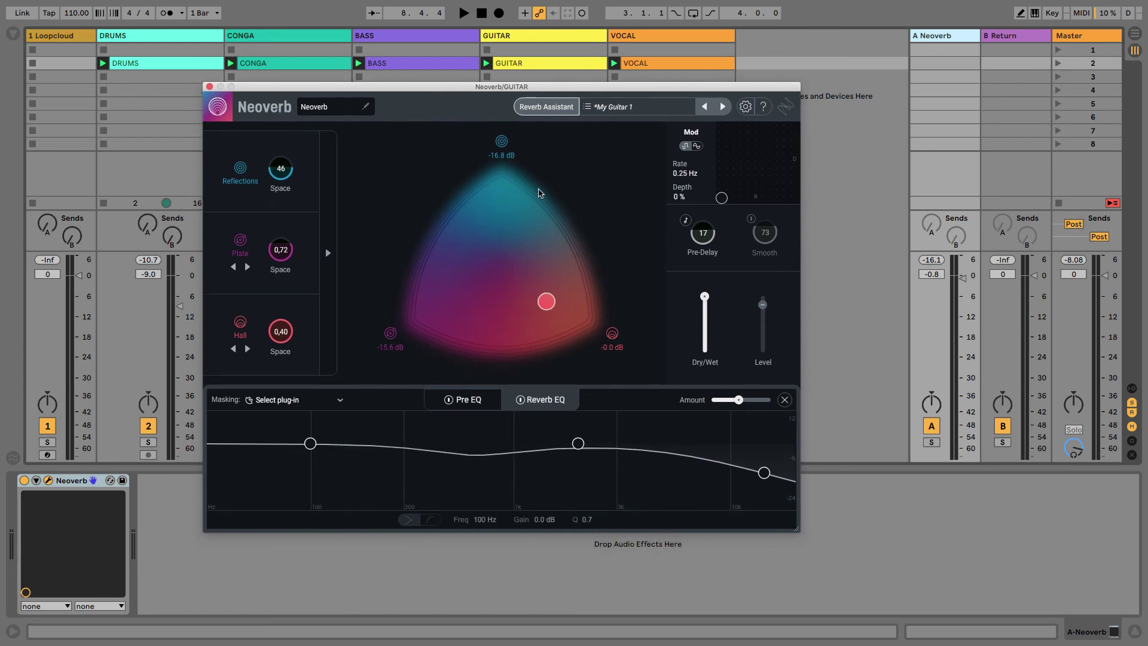
pyautogui.click(465, 401)
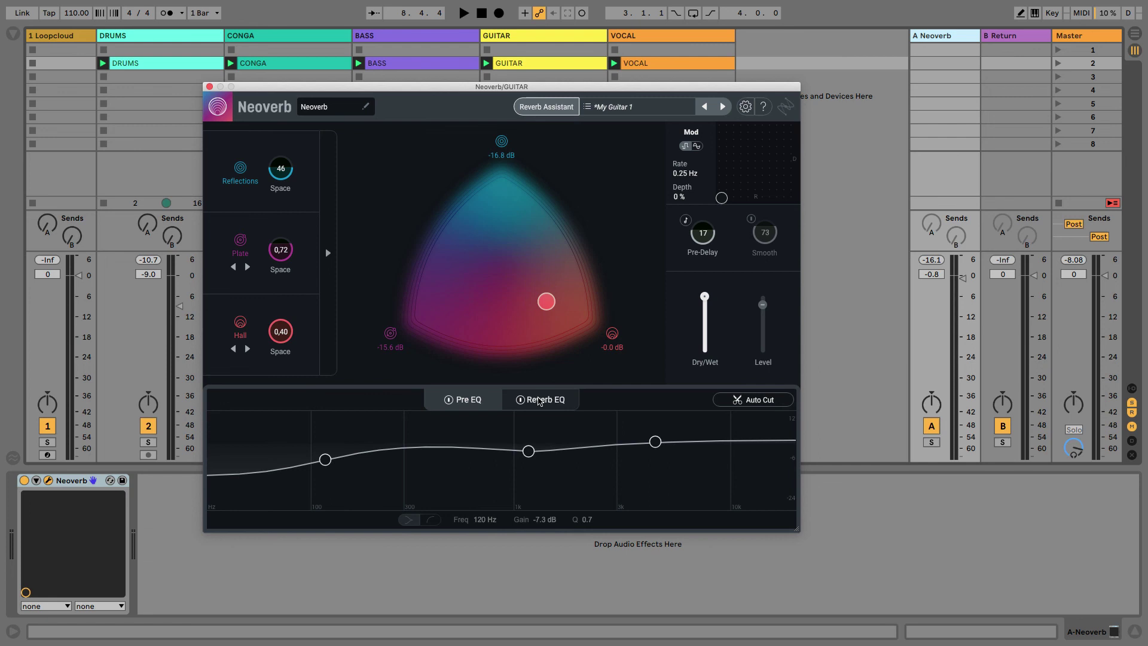
pyautogui.click(560, 407)
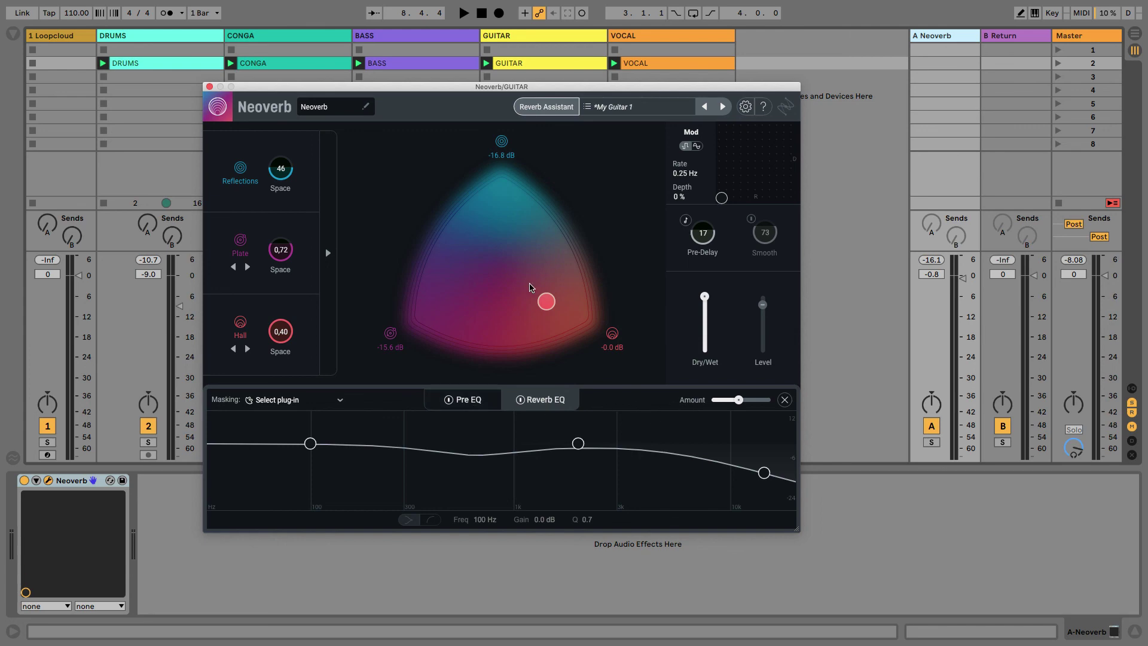
pyautogui.moveTo(468, 88); pyautogui.dragTo(444, 241)
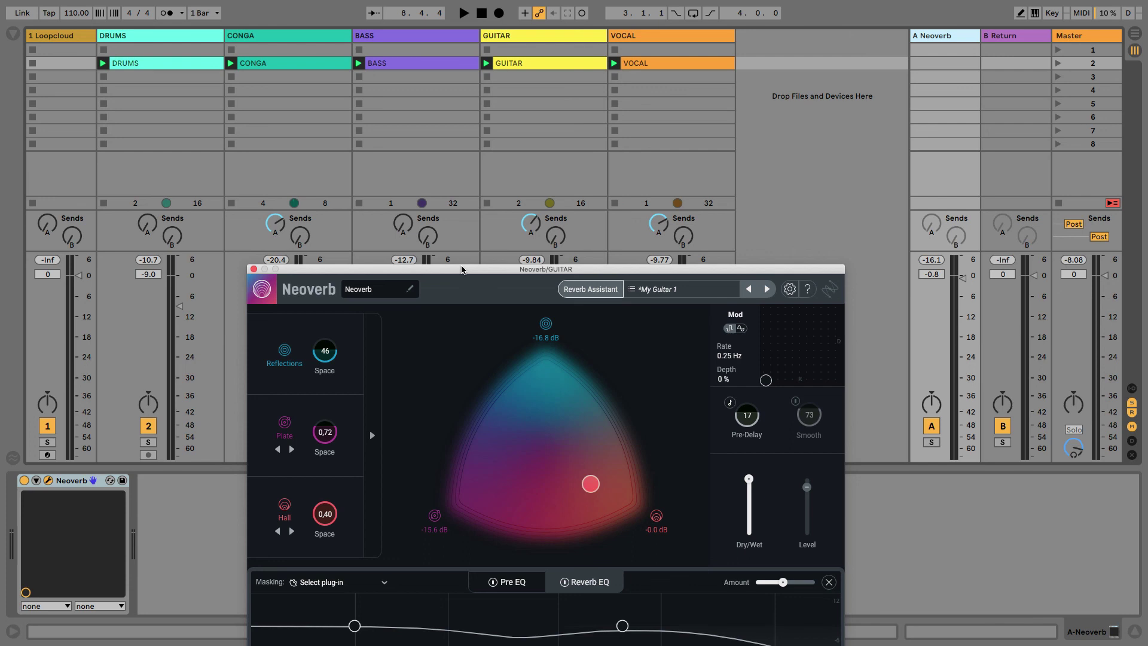
pyautogui.moveTo(471, 269); pyautogui.dragTo(512, 143)
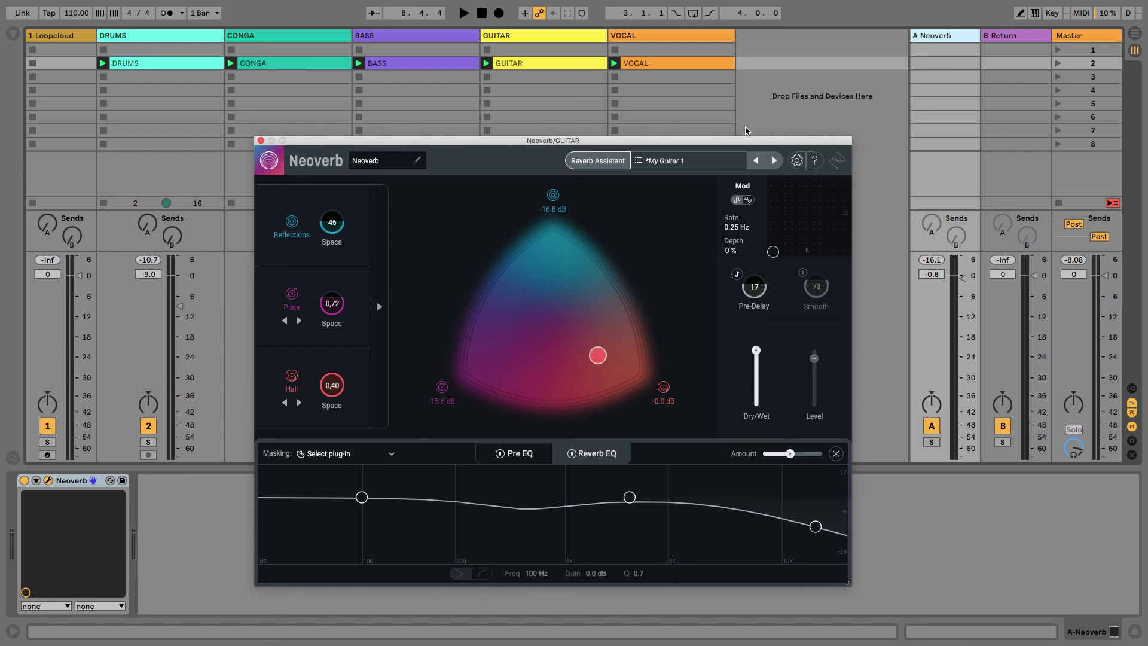
pyautogui.moveTo(730, 142); pyautogui.dragTo(700, 265)
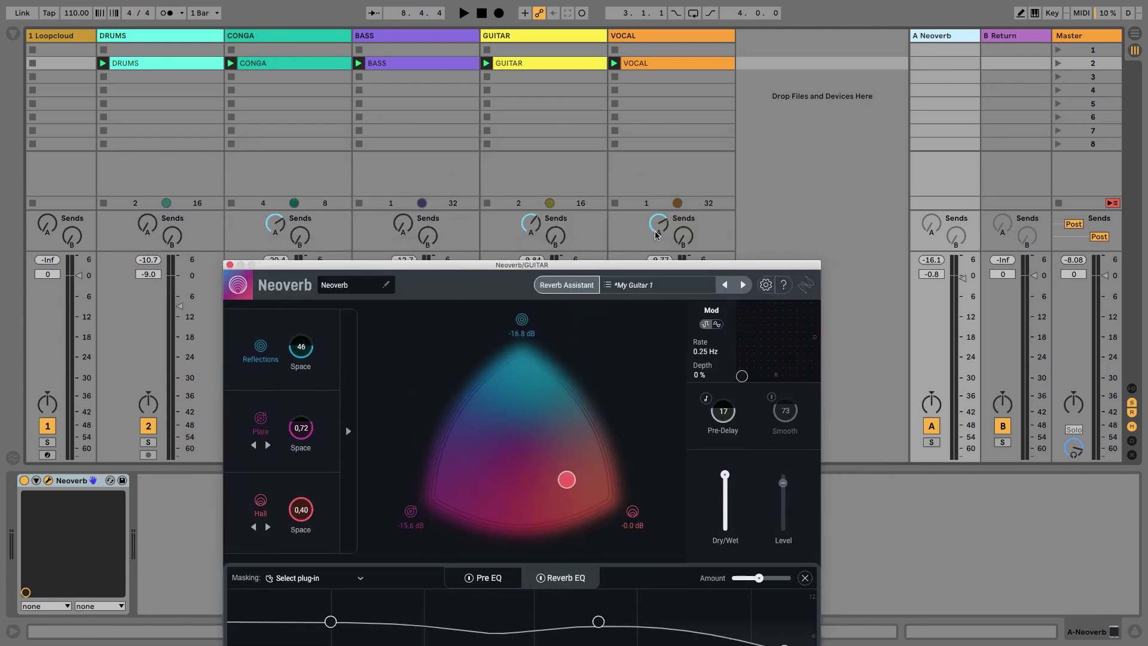
pyautogui.moveTo(638, 272); pyautogui.dragTo(568, 128)
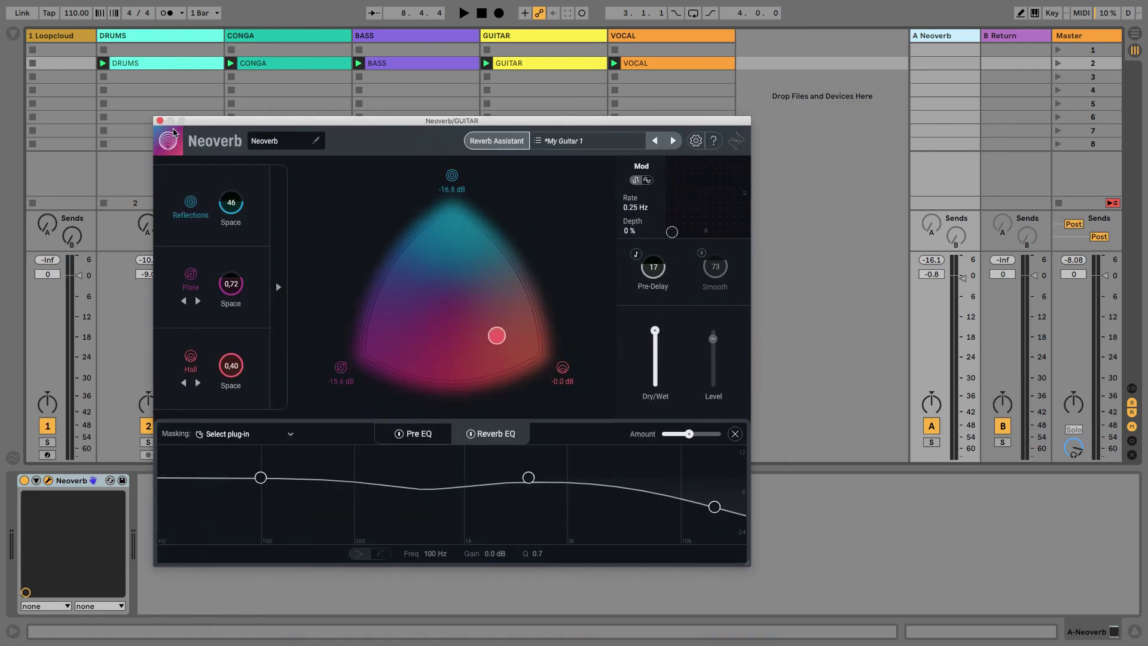